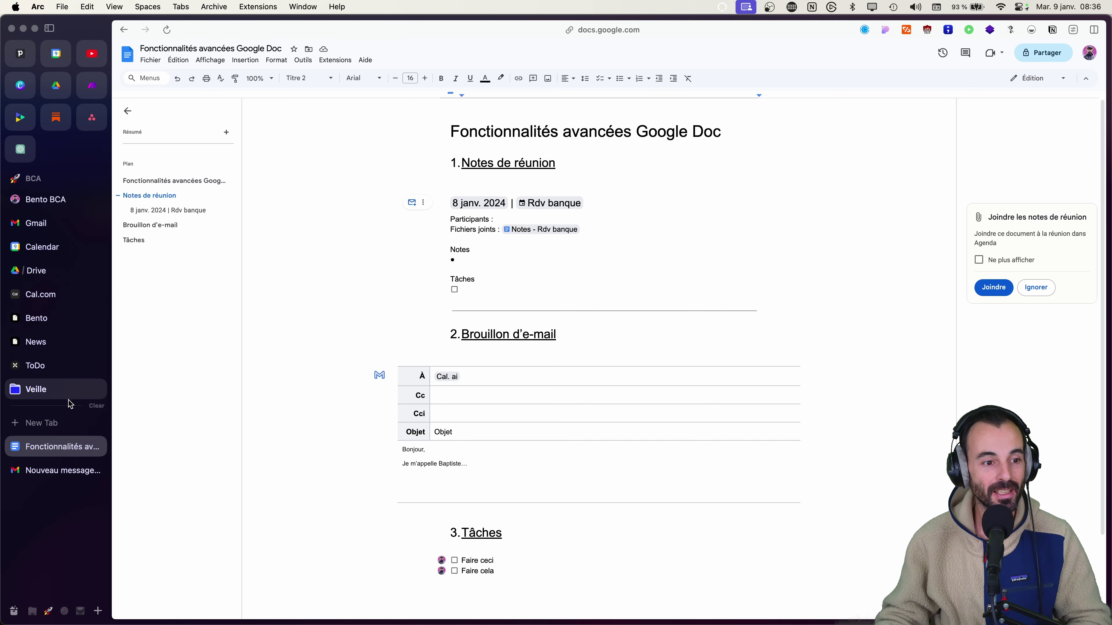
# Create a new blank Google Docs document in the Tests folder of Google Drive
pyautogui.click(35, 275)
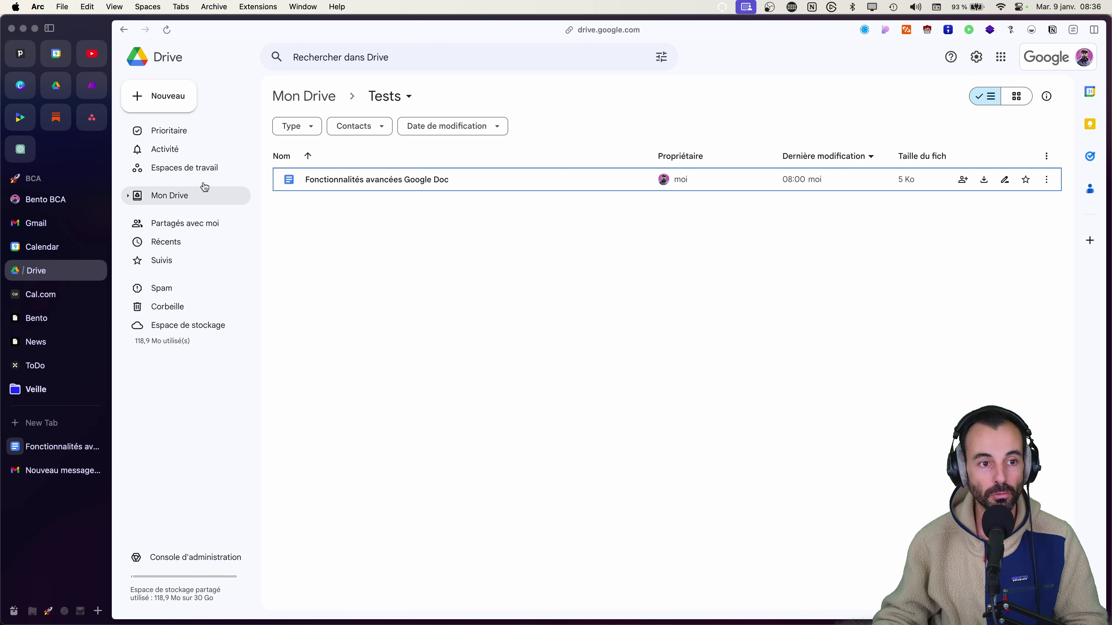
pyautogui.click(163, 101)
pyautogui.click(418, 251)
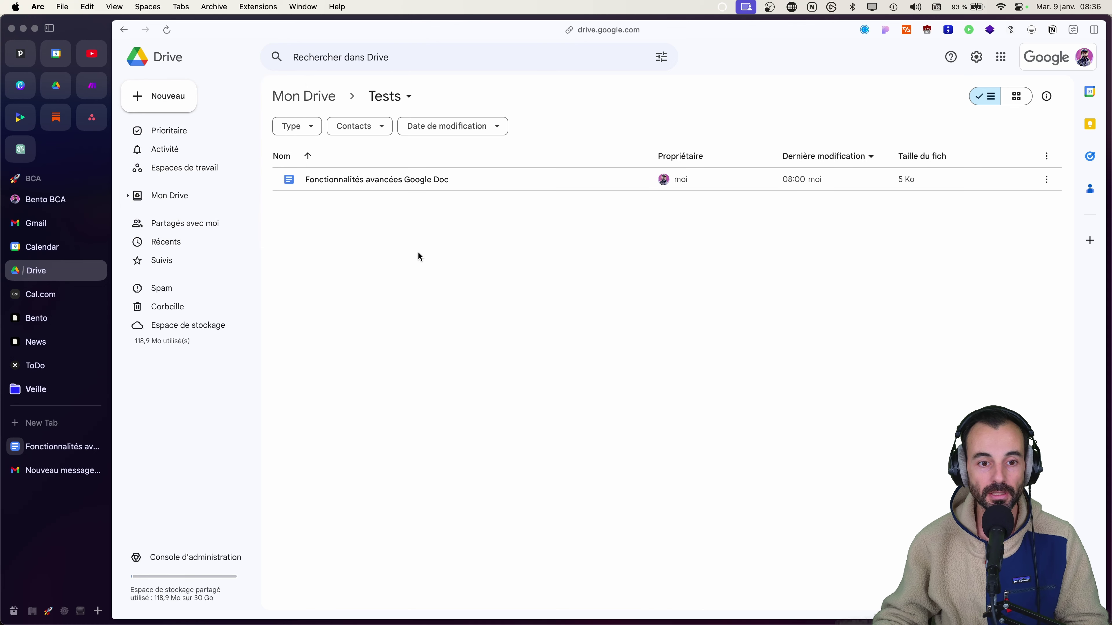
pyautogui.rightClick(417, 251)
pyautogui.click(477, 343)
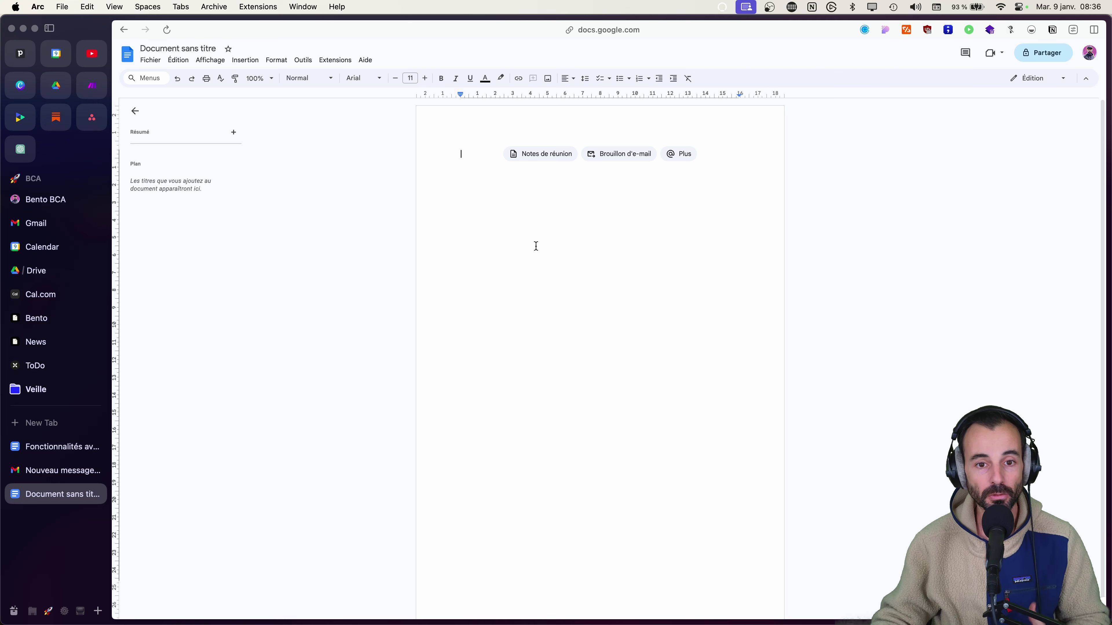
# Set the new document's page setup to the pageless format (Sans pages)
pyautogui.click(151, 61)
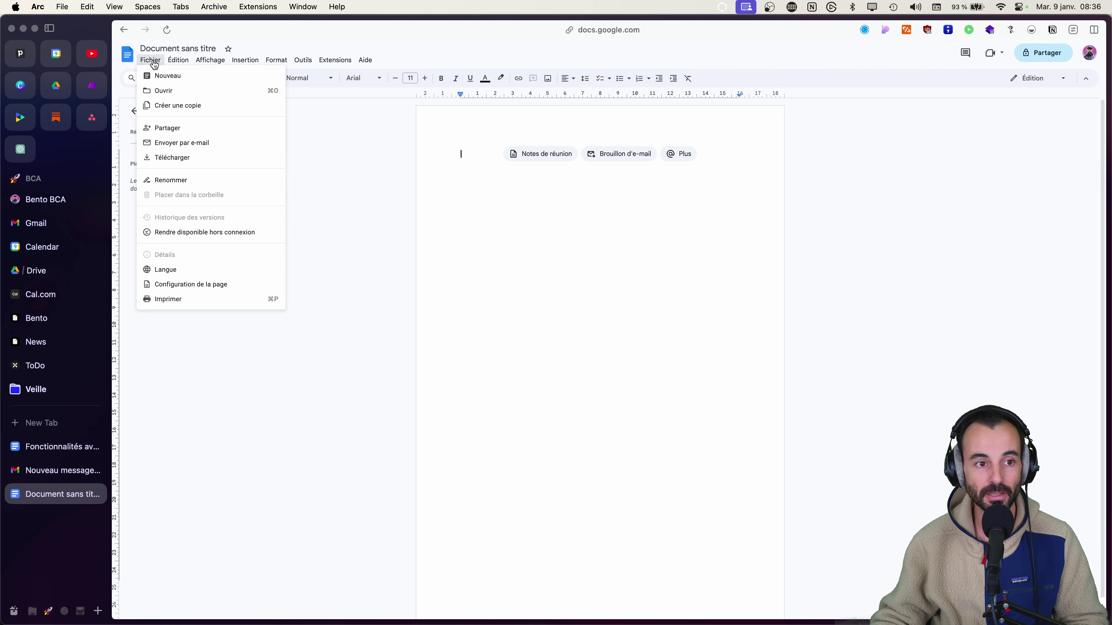
pyautogui.click(191, 286)
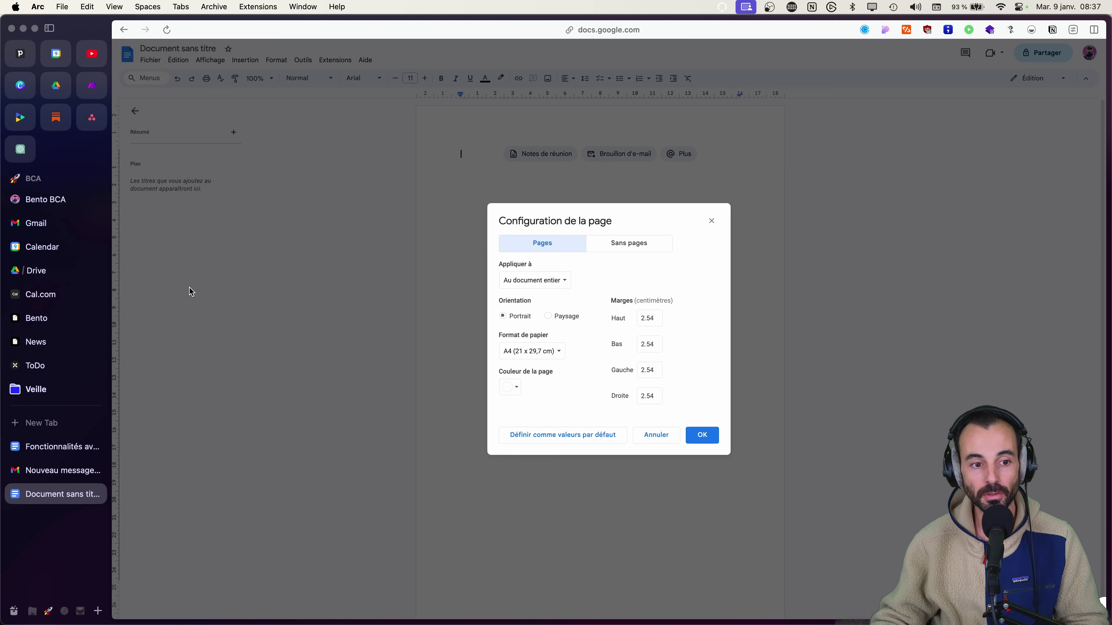
pyautogui.click(621, 244)
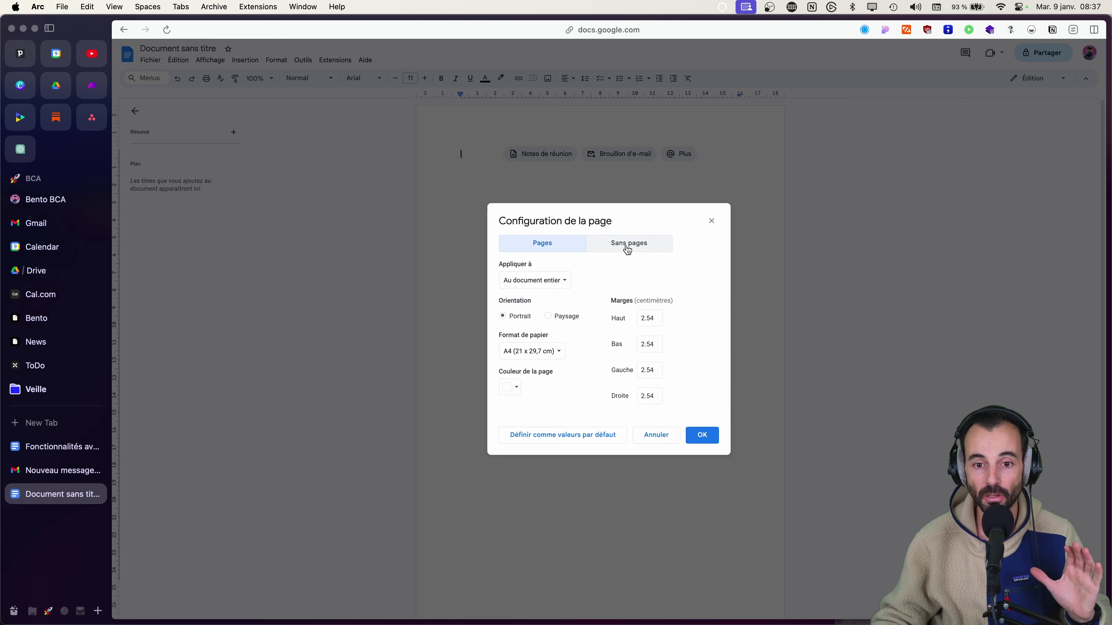
pyautogui.click(709, 459)
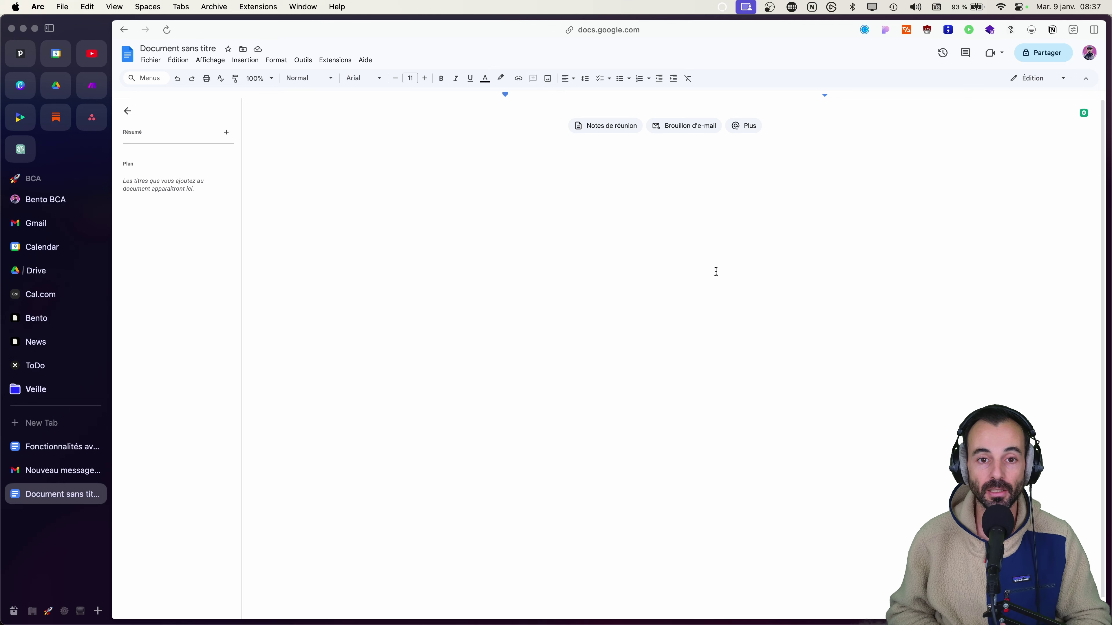
# Insert a meeting notes block (Notes de réunion) linked to the "Rdv banque" calendar event
pyautogui.write('@')
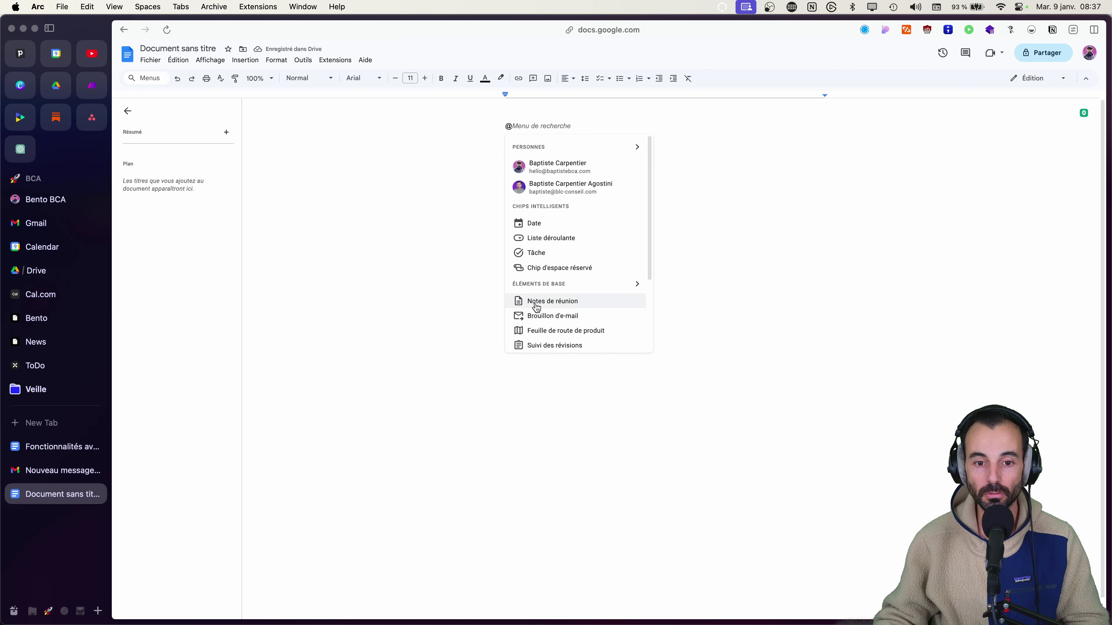
pyautogui.write('not')
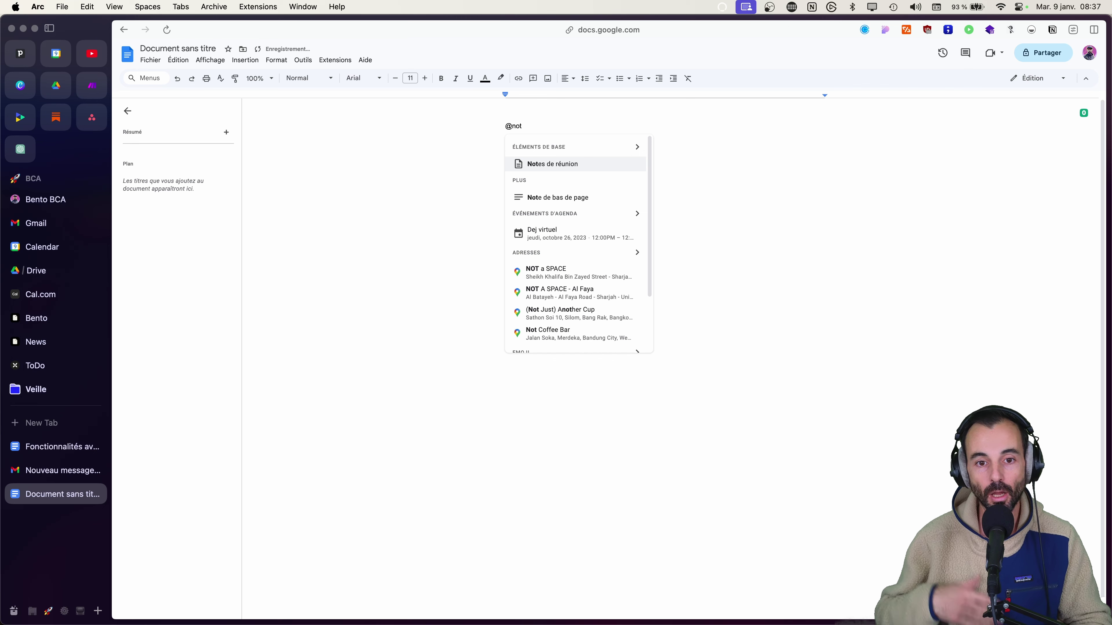
pyautogui.press('BackSpace')
pyautogui.press('BackSpace')
pyautogui.press('BackSpace')
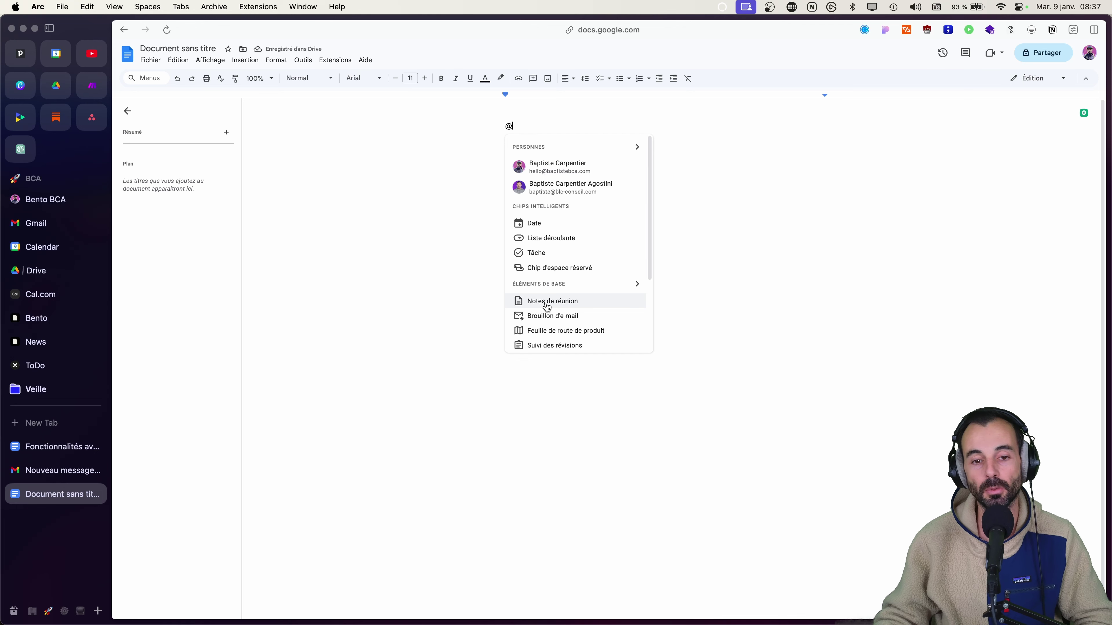
pyautogui.click(547, 305)
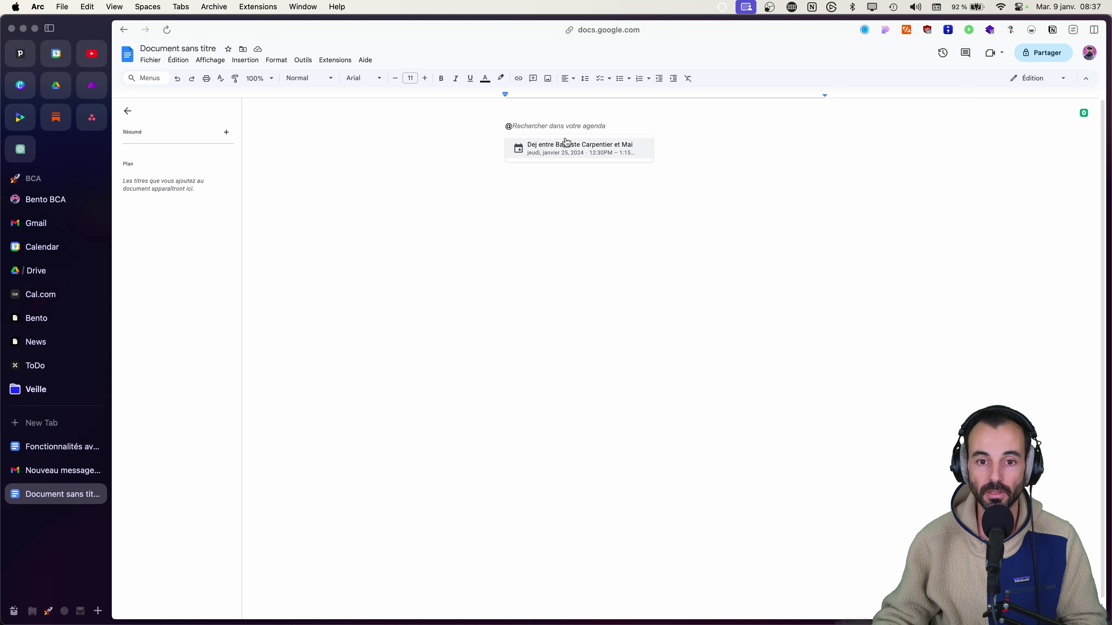
pyautogui.write('rdv')
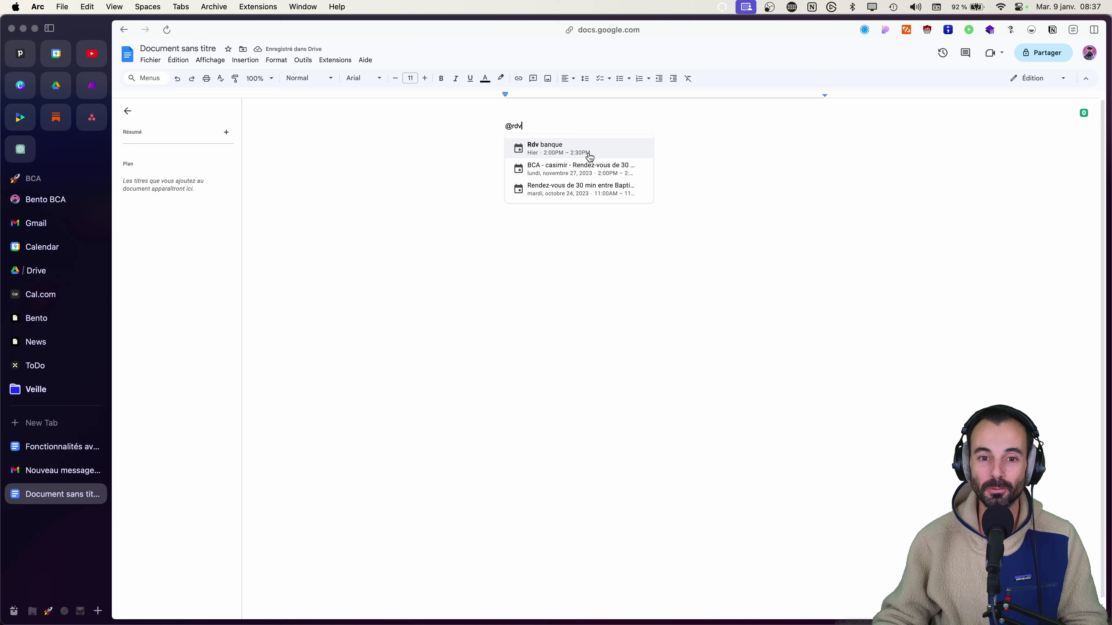
pyautogui.click(590, 154)
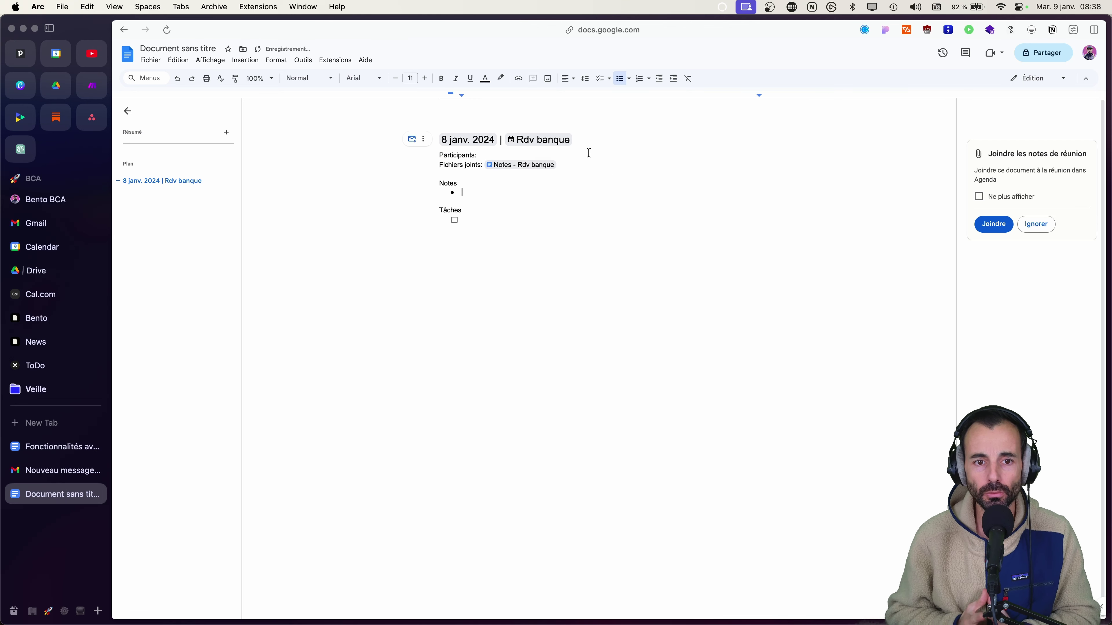
# Enter "Taper des notes" as the bullet under Notes in the meeting notes block
pyautogui.click(494, 154)
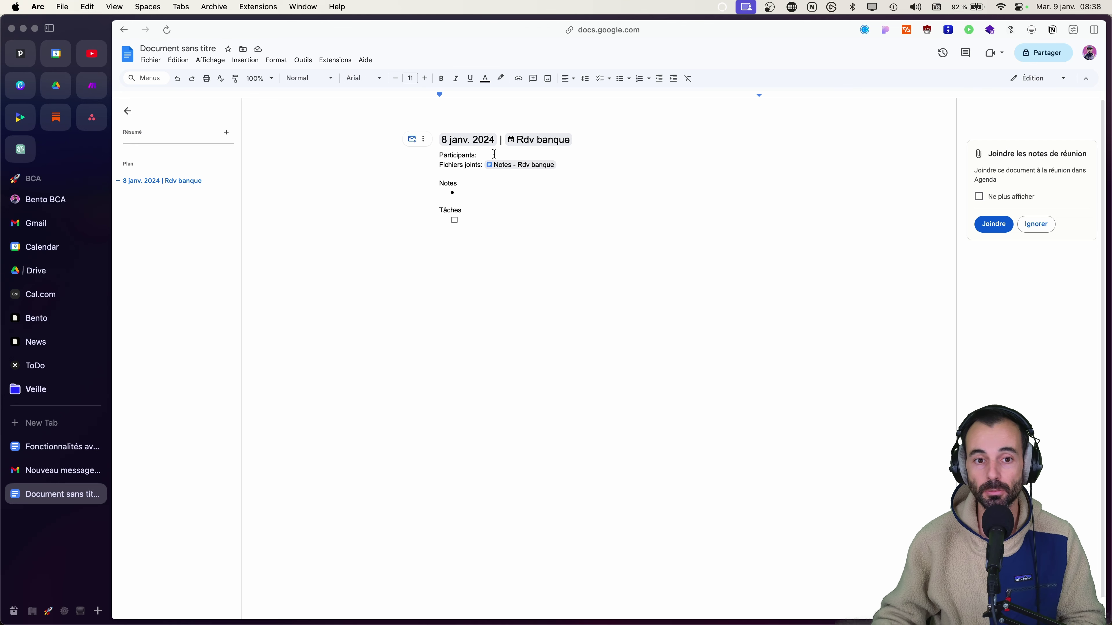
pyautogui.moveTo(508, 167)
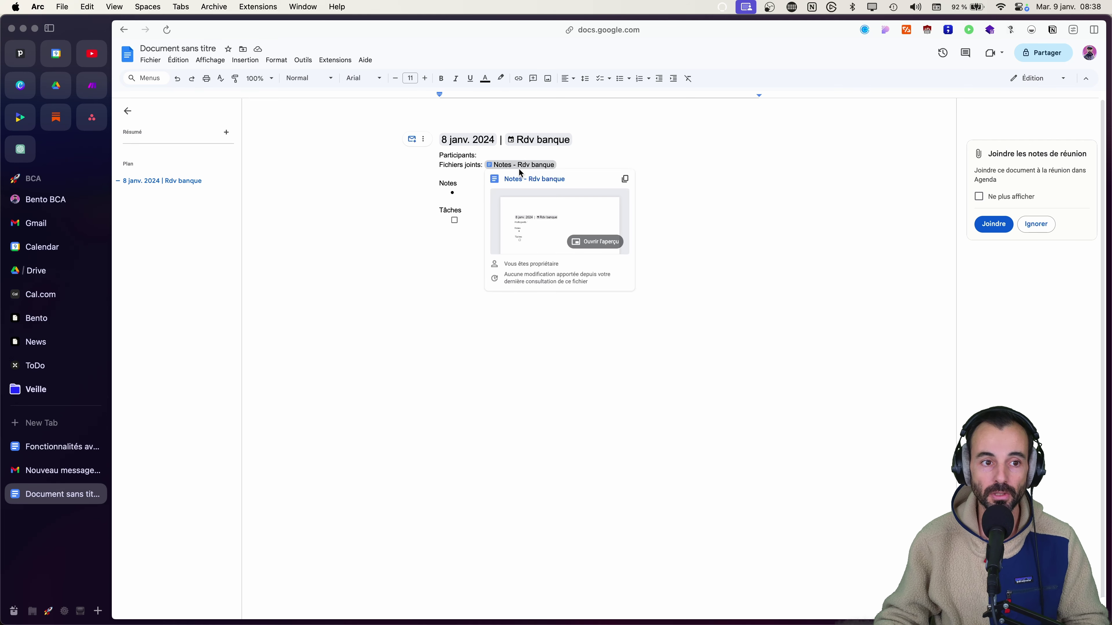
pyautogui.click(474, 190)
pyautogui.write('Tape')
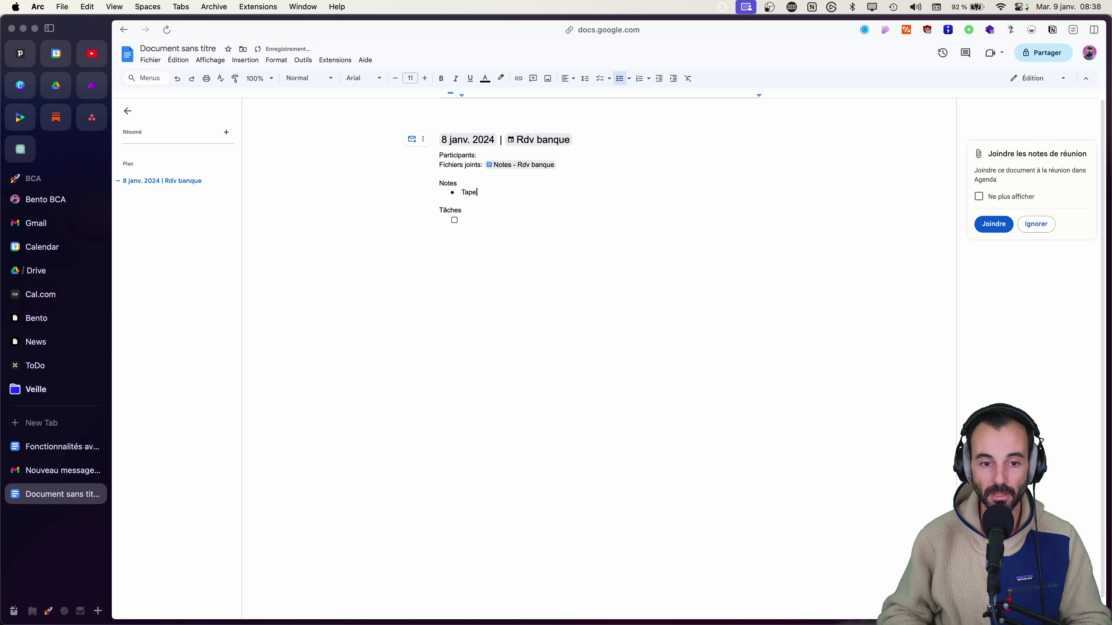
pyautogui.write('r des n')
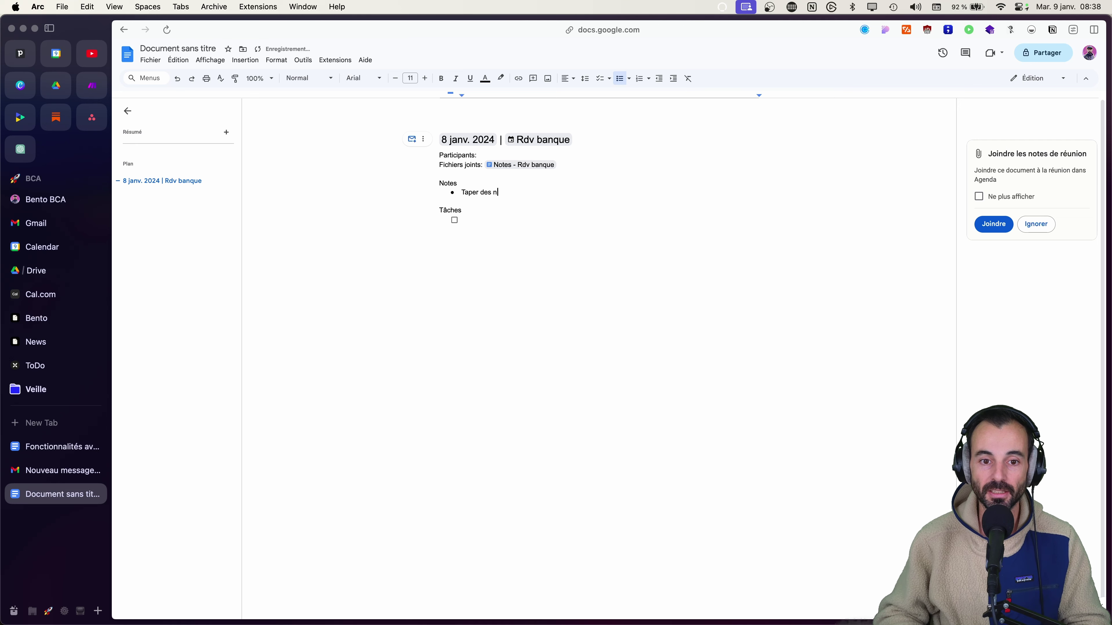
pyautogui.write('otes')
# Enter "Taches" as the checklist item under Tâches
pyautogui.click(489, 218)
pyautogui.write('Tacghe')
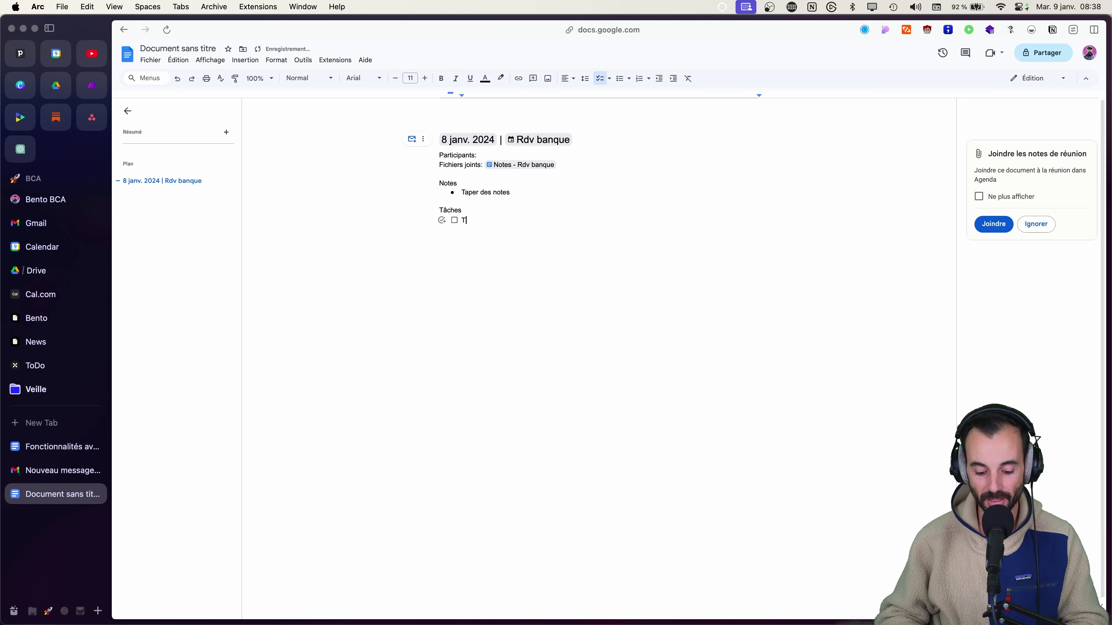
pyautogui.press('BackSpace')
pyautogui.press('BackSpace')
pyautogui.press('BackSpace')
pyautogui.press('BackSpace')
pyautogui.write('ches')
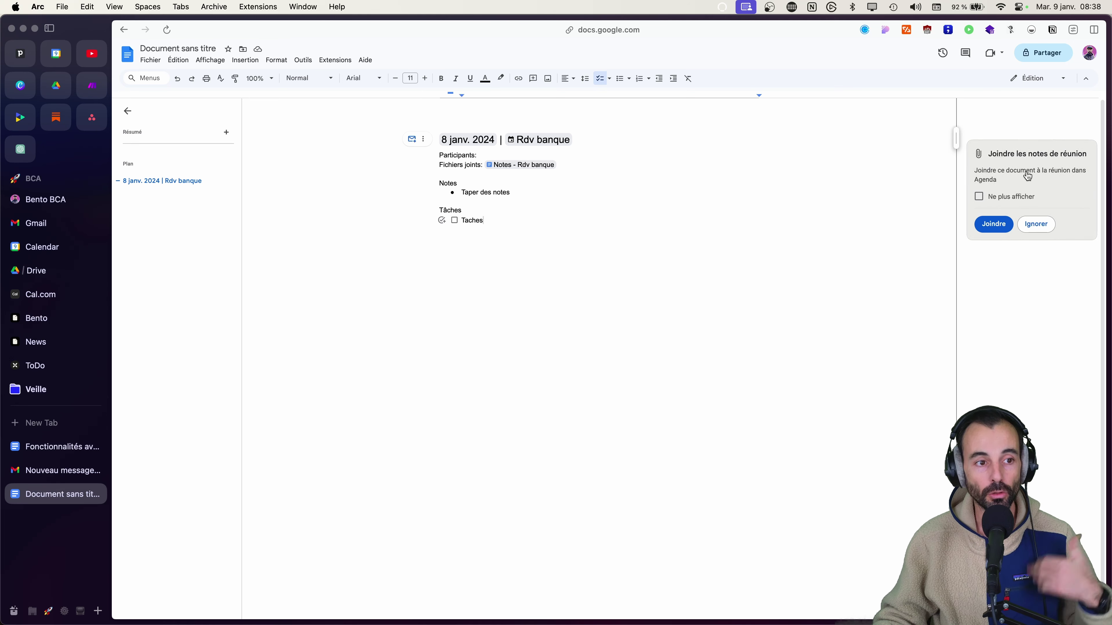
# Switch to Google Calendar and view the details of the "Rdv banque" event on 8 January
pyautogui.click(45, 247)
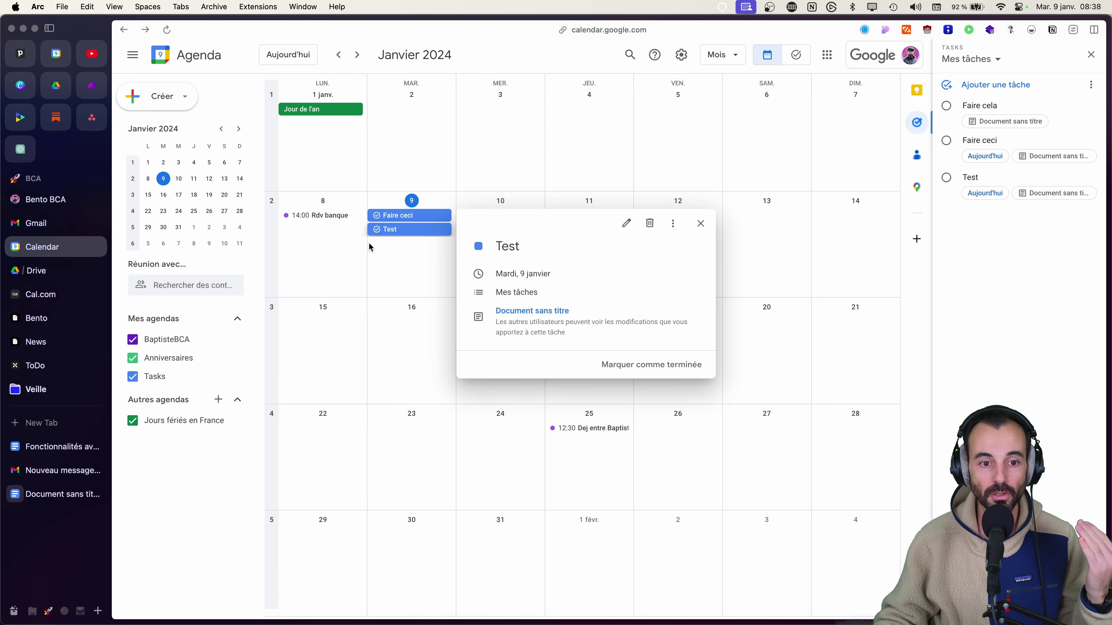
pyautogui.click(308, 215)
pyautogui.click(308, 215)
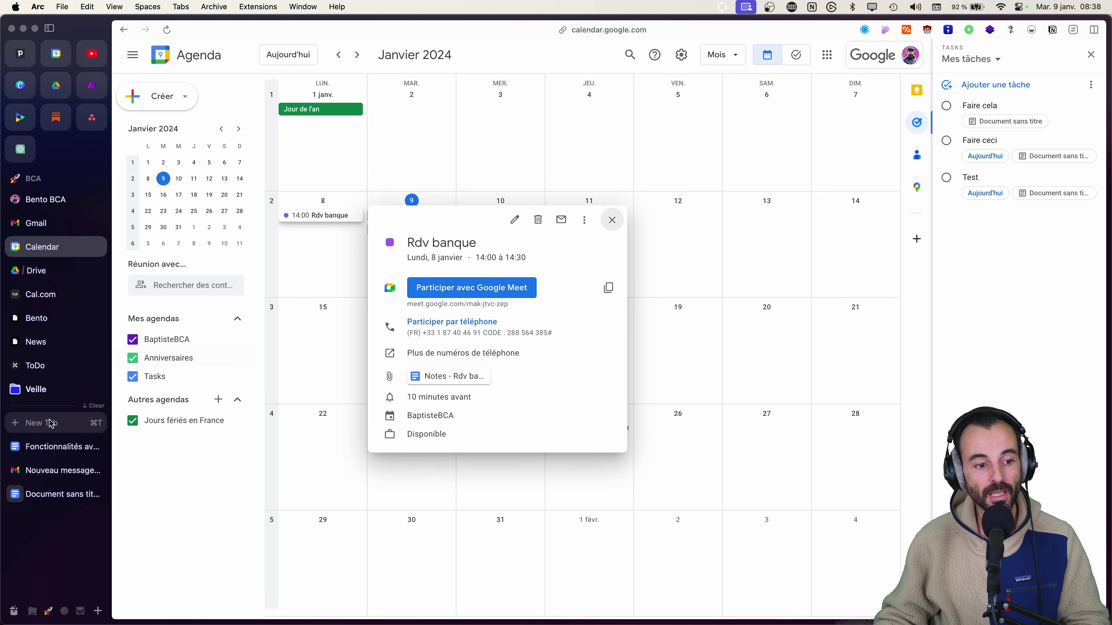
# Return to the untitled document, attach it to the "Rdv banque" event, and check that event in Google Calendar
pyautogui.click(62, 494)
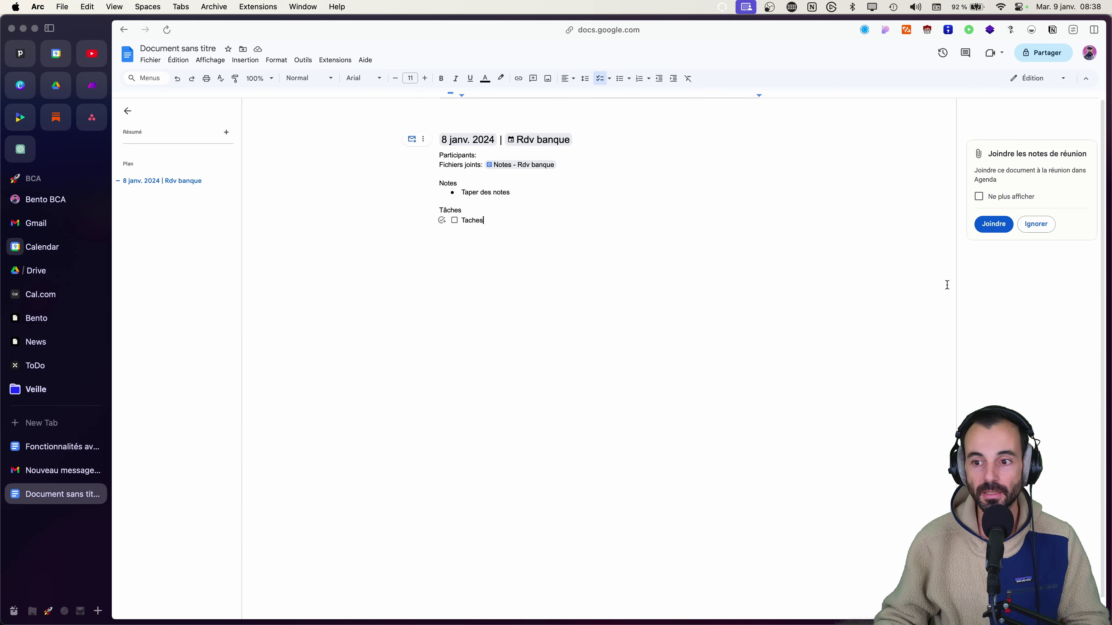
pyautogui.click(997, 230)
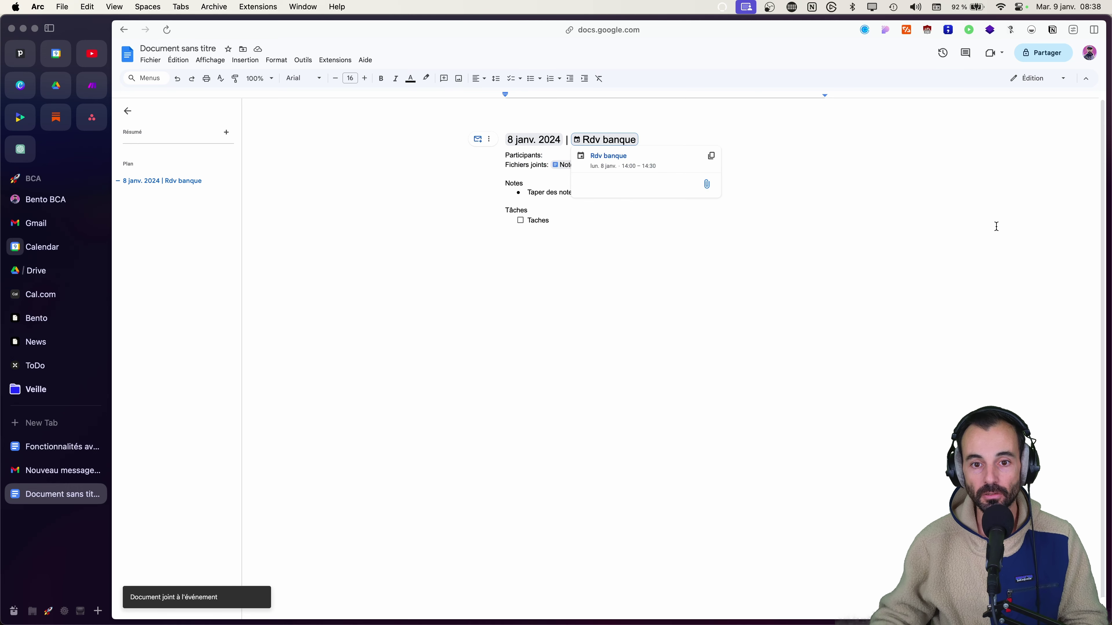
pyautogui.click(612, 162)
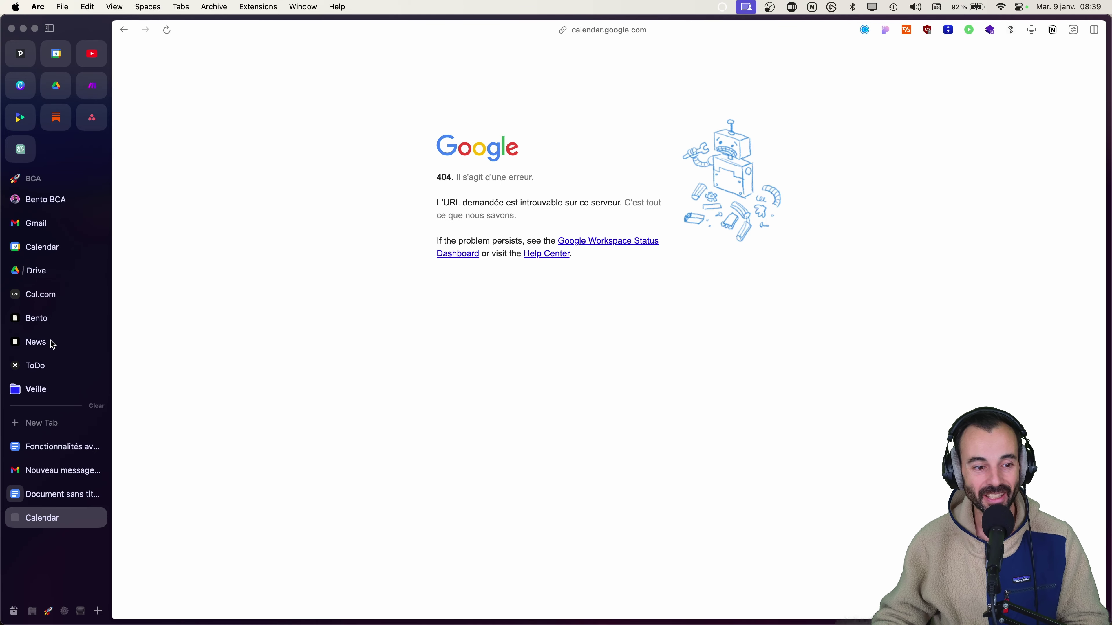
pyautogui.click(43, 250)
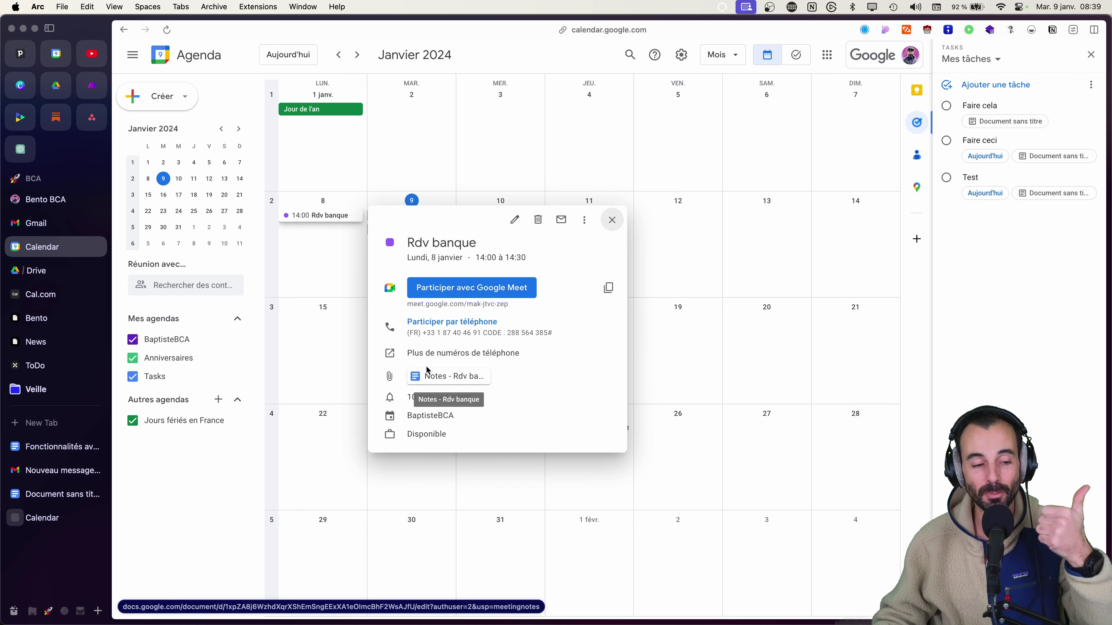
# Go back to the untitled document and insert an email draft block (Brouillon d'e-mail) below the task checklist
pyautogui.click(59, 501)
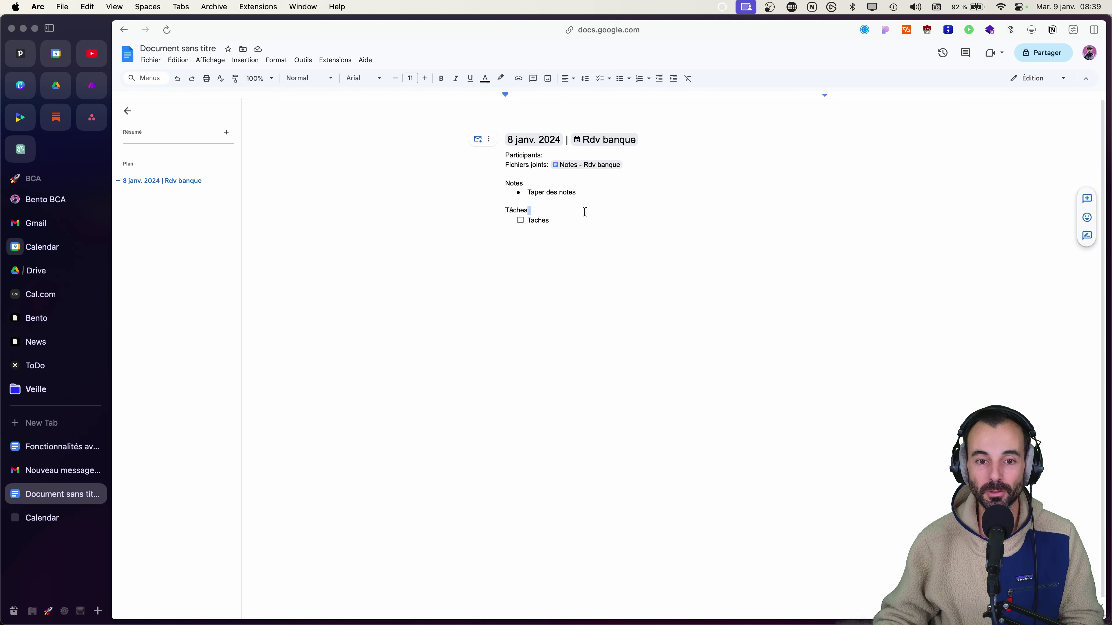
pyautogui.click(577, 221)
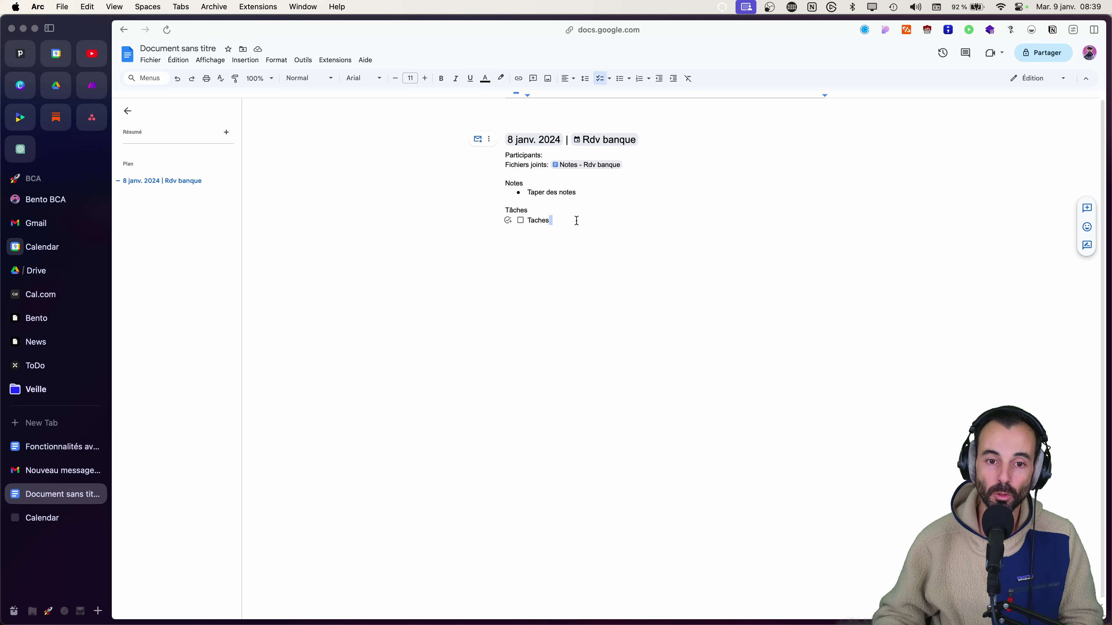
pyautogui.press('Return')
pyautogui.press('Return')
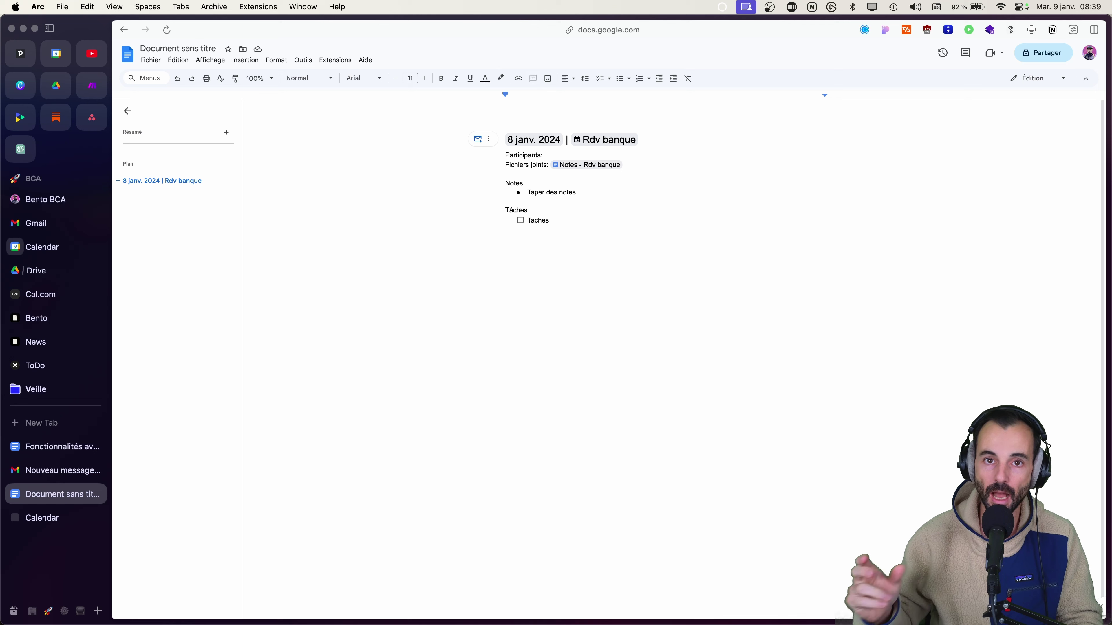
pyautogui.write('@')
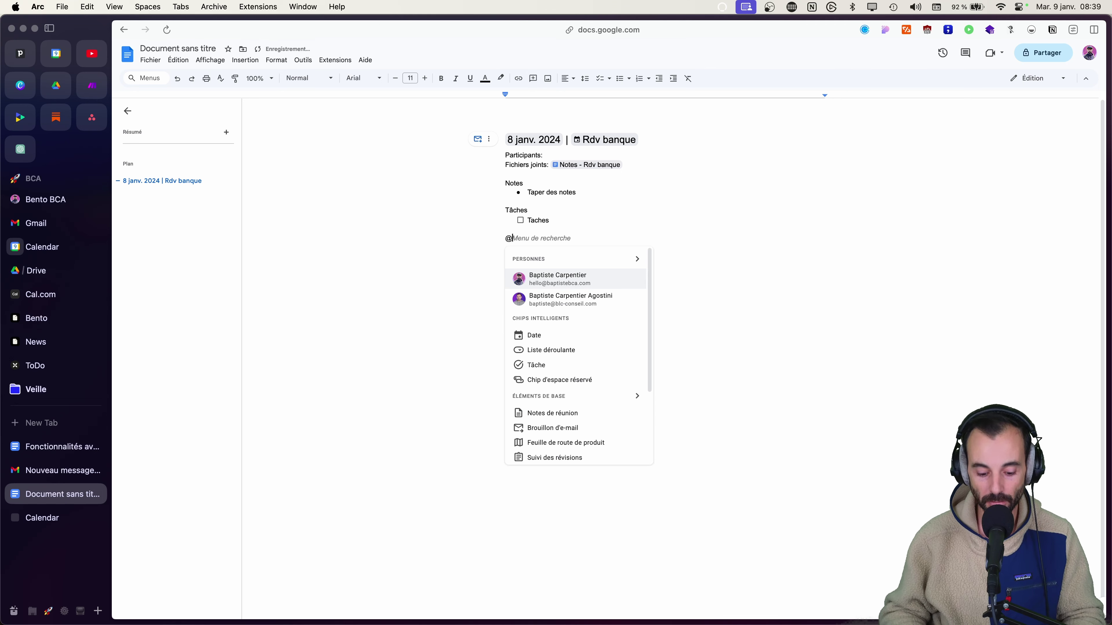
pyautogui.write('broui')
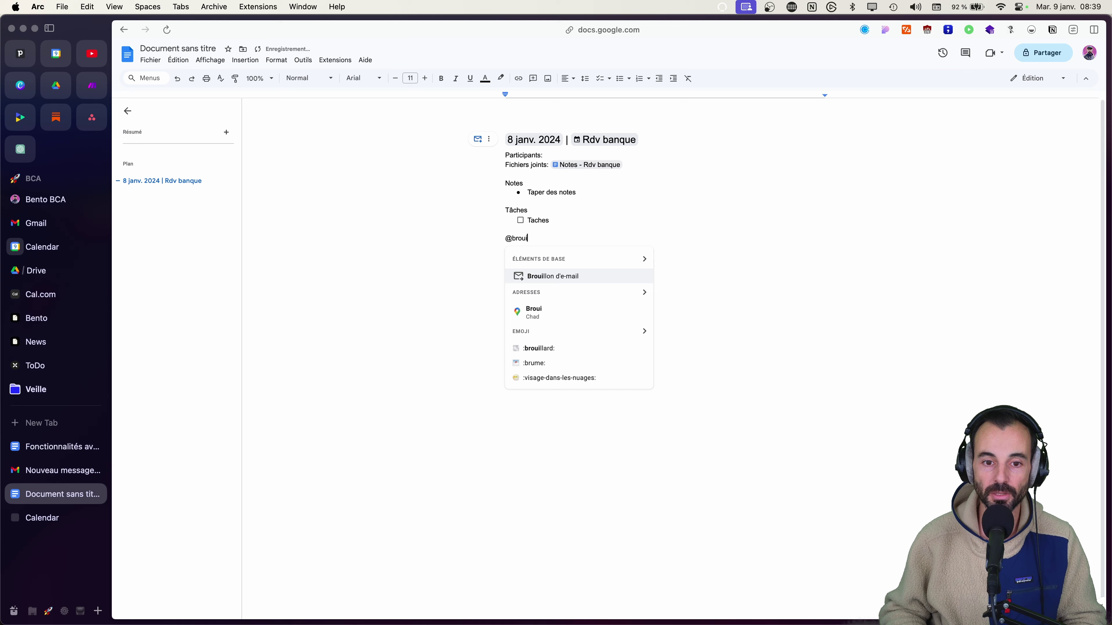
pyautogui.press('Return')
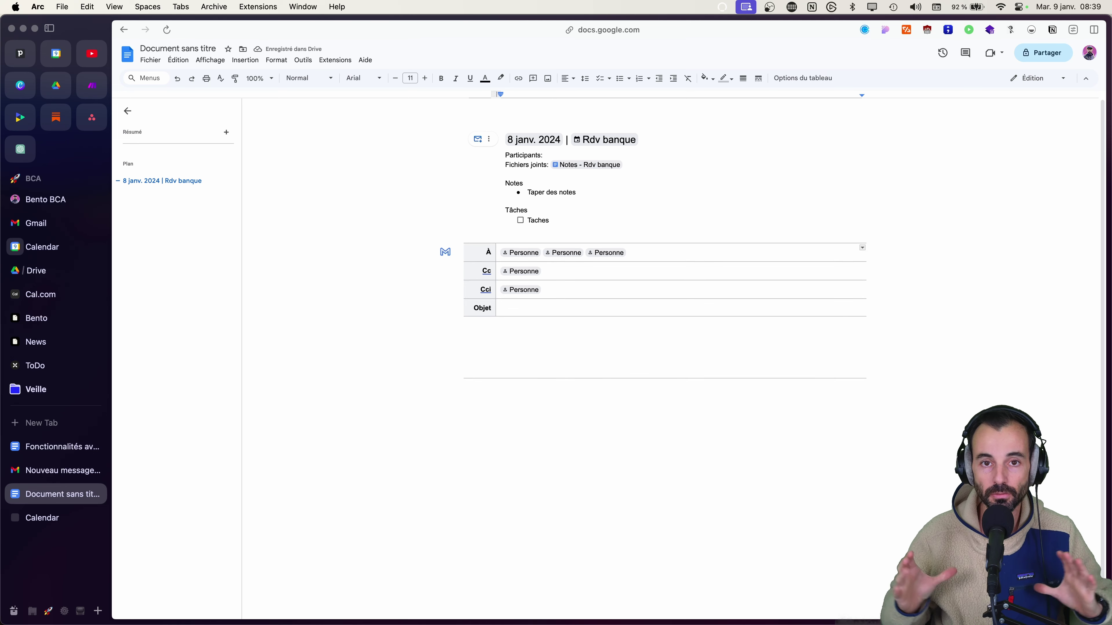
# Remove the two extra person placeholders from the draft's recipient row (À) and fill the remaining one with the second suggested contact
pyautogui.click(646, 255)
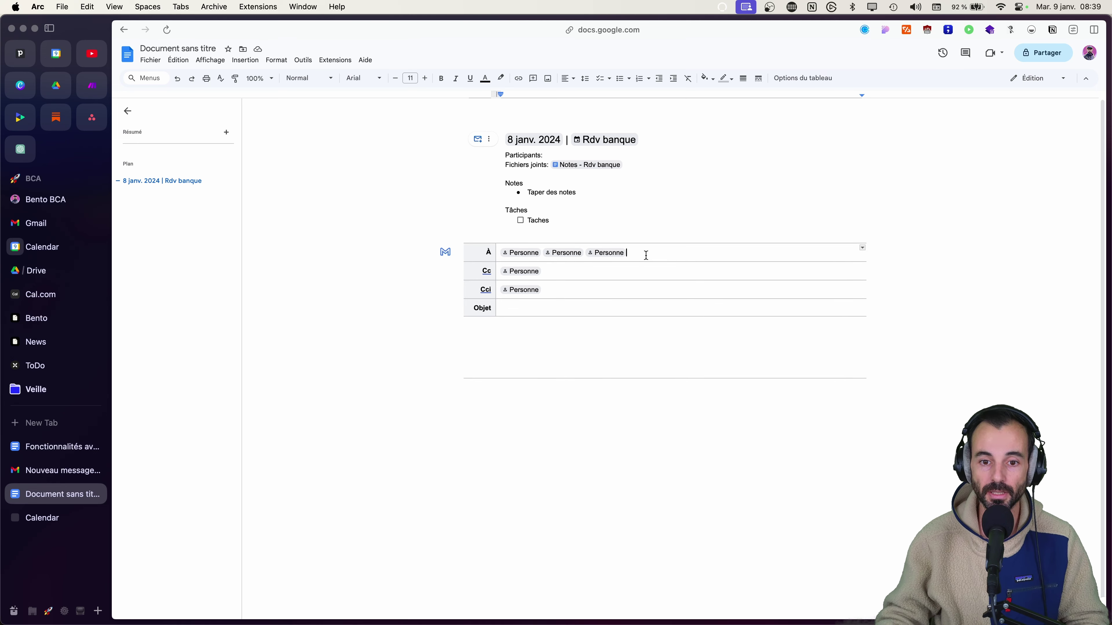
pyautogui.press('BackSpace')
pyautogui.press('BackSpace')
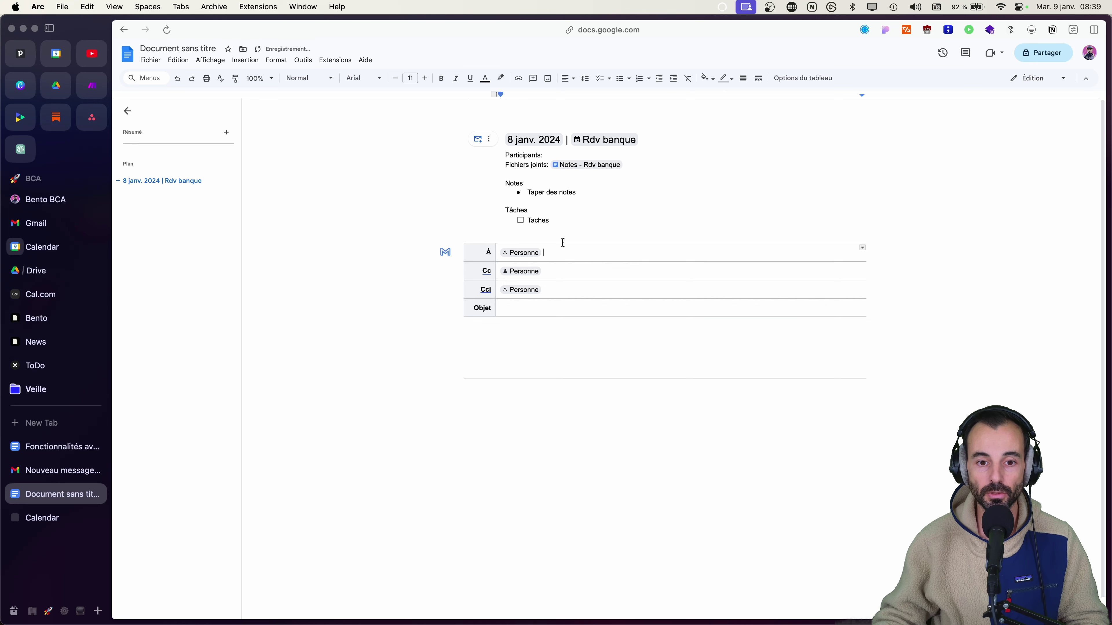
pyautogui.click(522, 253)
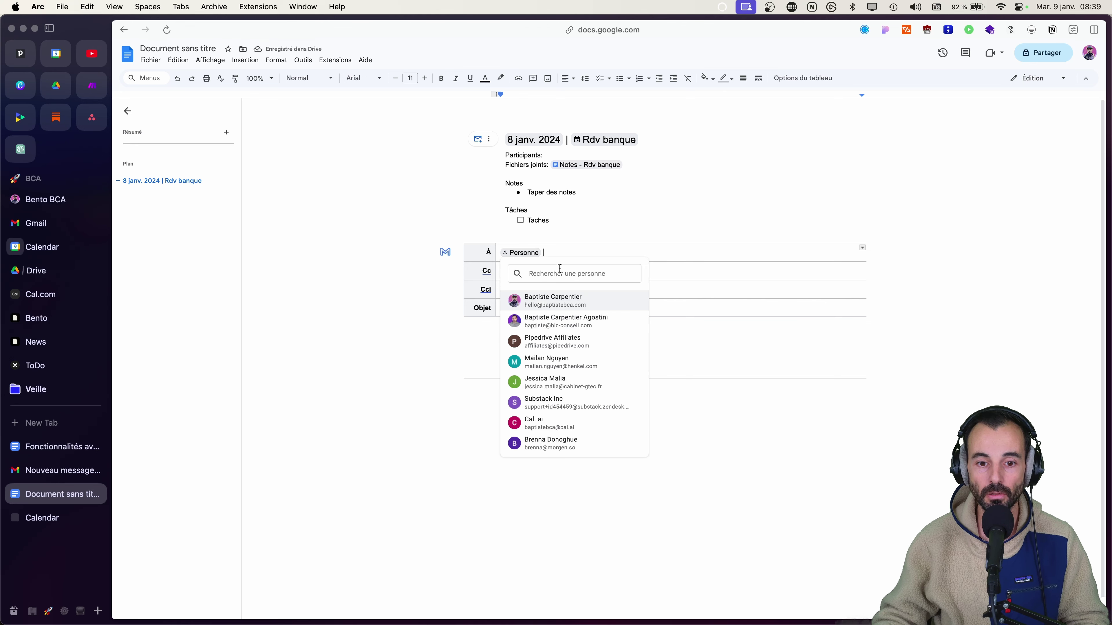
pyautogui.click(552, 322)
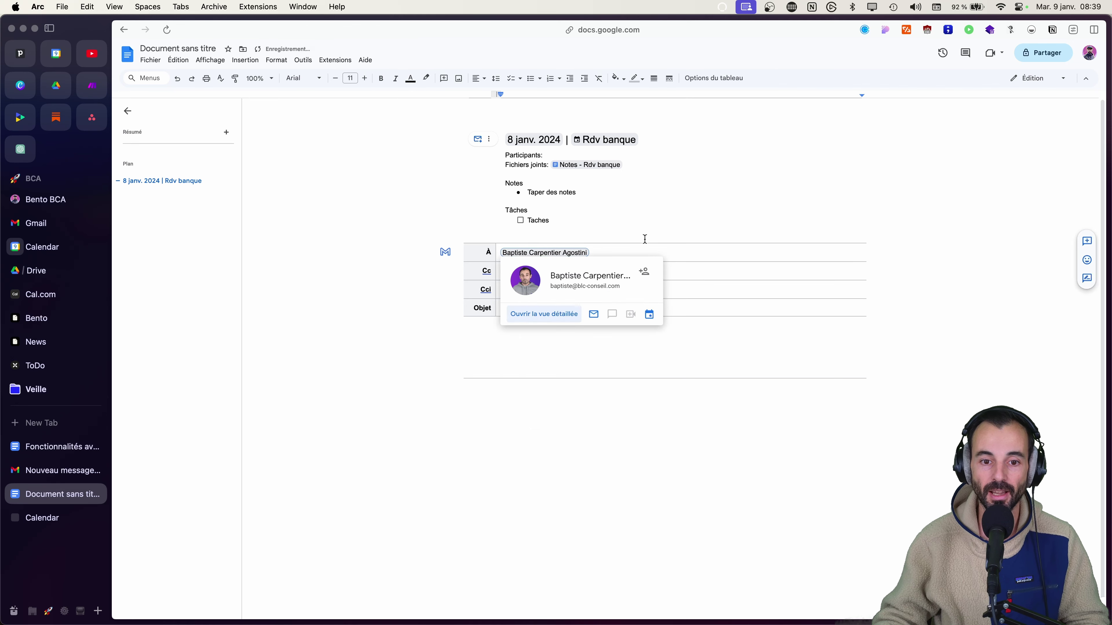
# Remove the person placeholders from the email draft's Cc and Cci rows
pyautogui.click(529, 273)
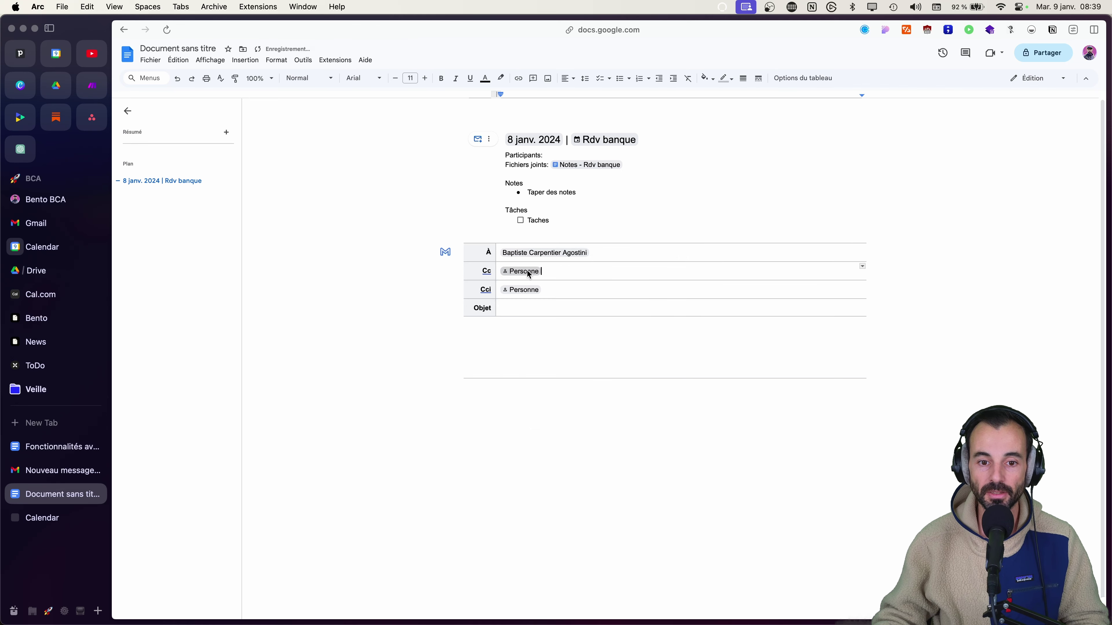
pyautogui.click(559, 274)
pyautogui.click(561, 289)
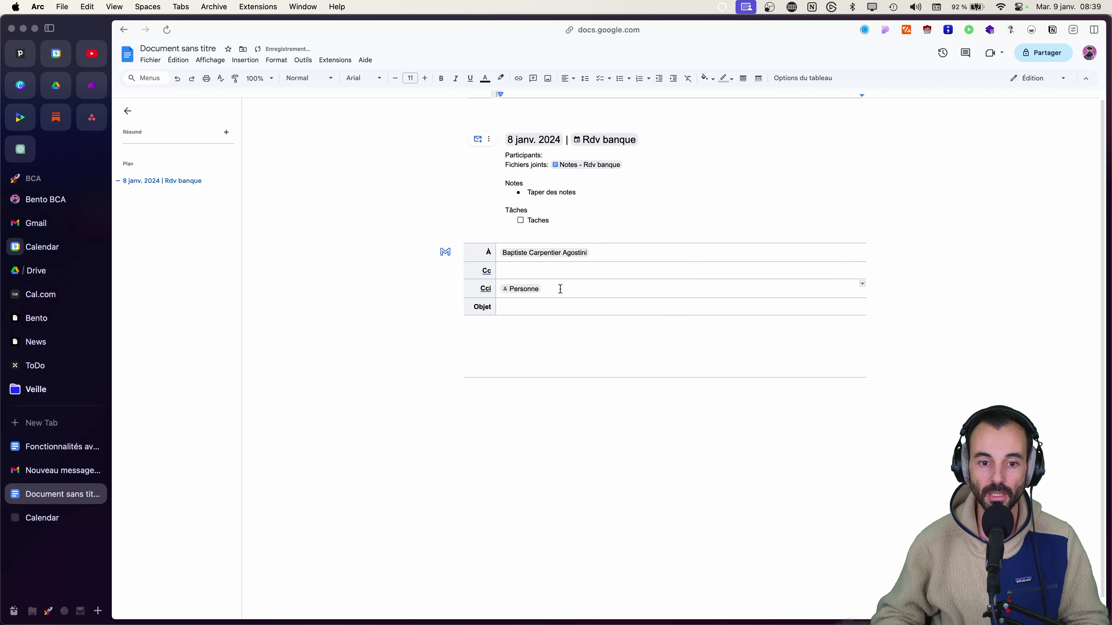
# Fill in the email draft with the subject "Objet de l'e-mail" and the body text "Sur lequel vous allez"
pyautogui.click(527, 309)
pyautogui.write('O')
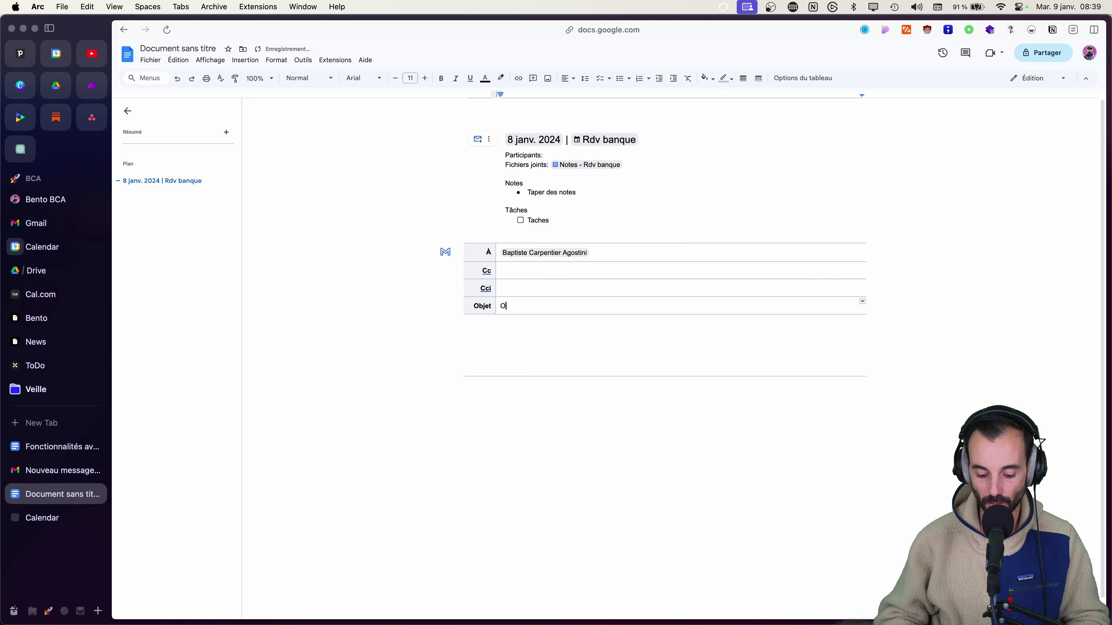
pyautogui.write('bjet d')
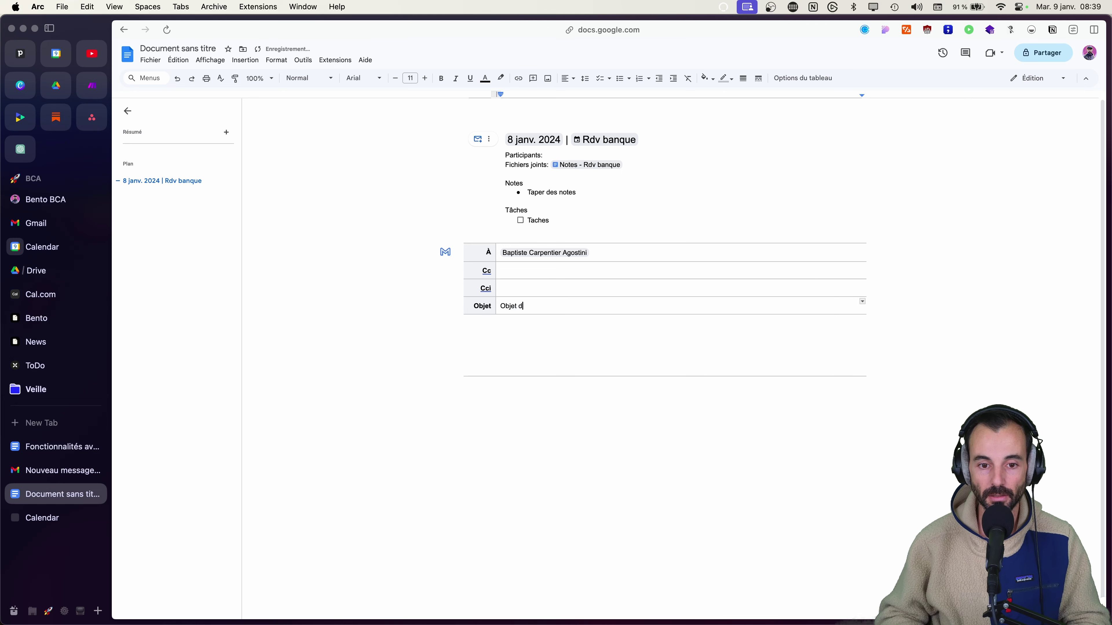
pyautogui.write("e l'e-mail")
pyautogui.press('Tab')
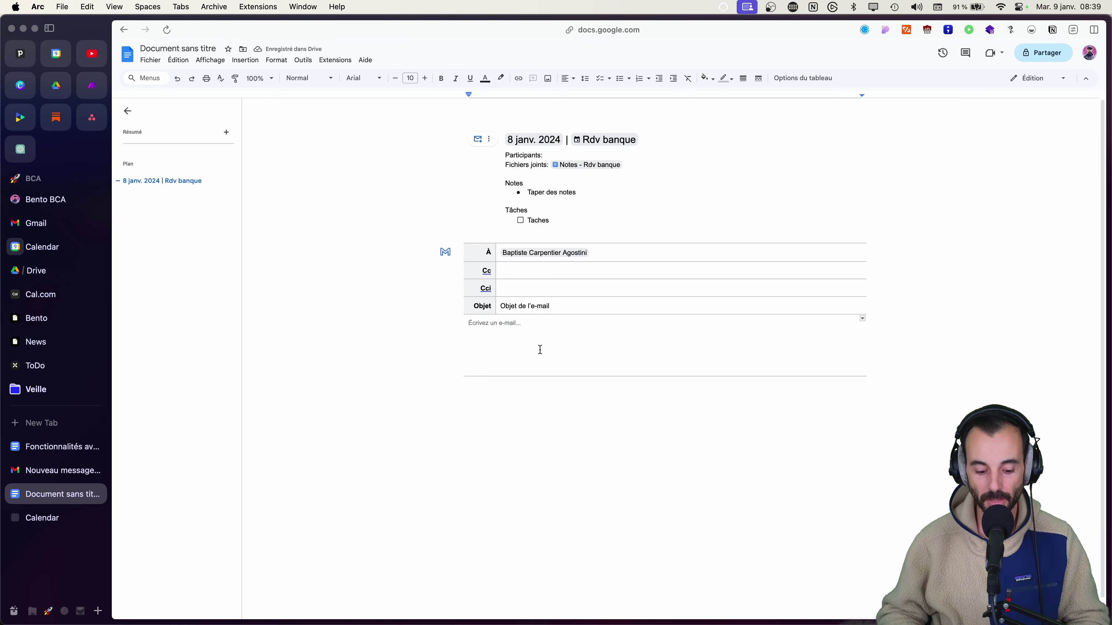
pyautogui.write('Sur lequel vous allez')
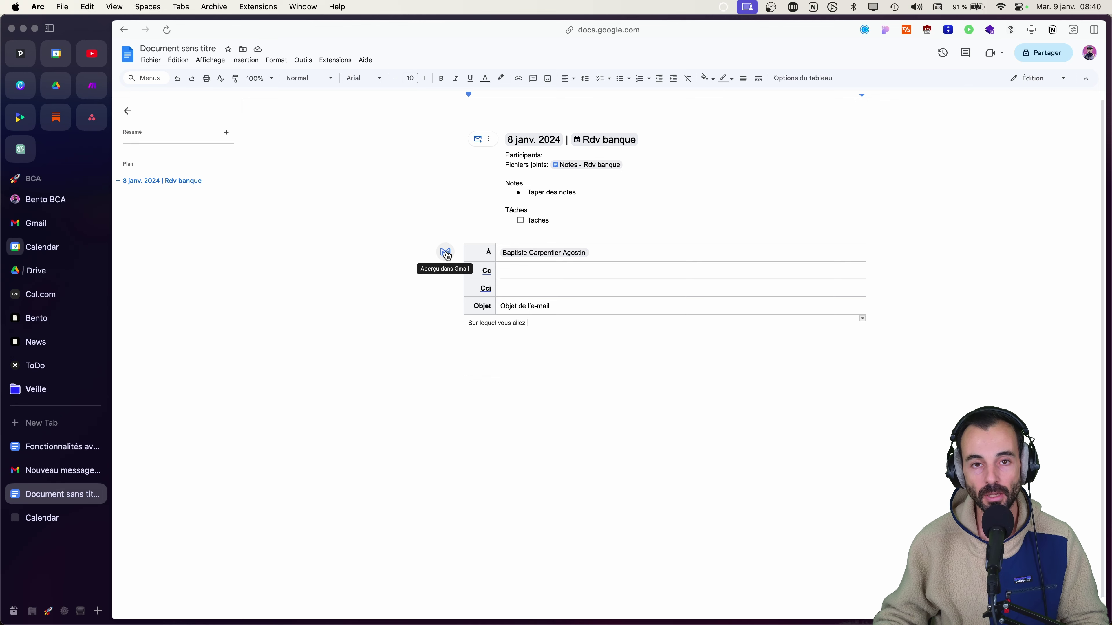
# Preview the email draft in Gmail, check its recipient, subject and body, and close the preview to return to the document
pyautogui.click(446, 253)
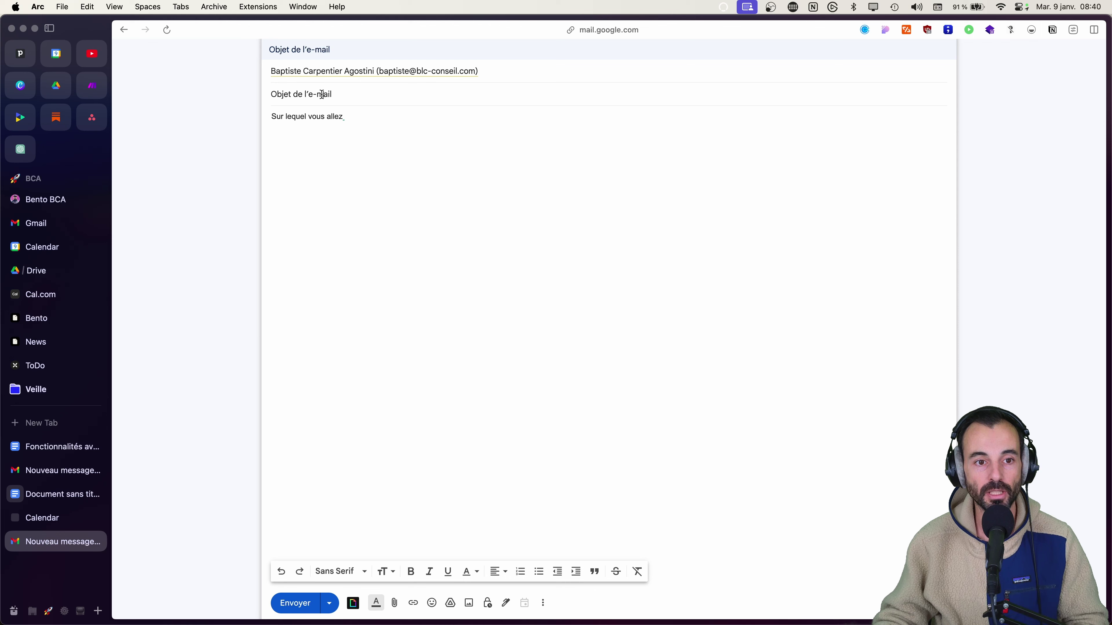
pyautogui.click(327, 116)
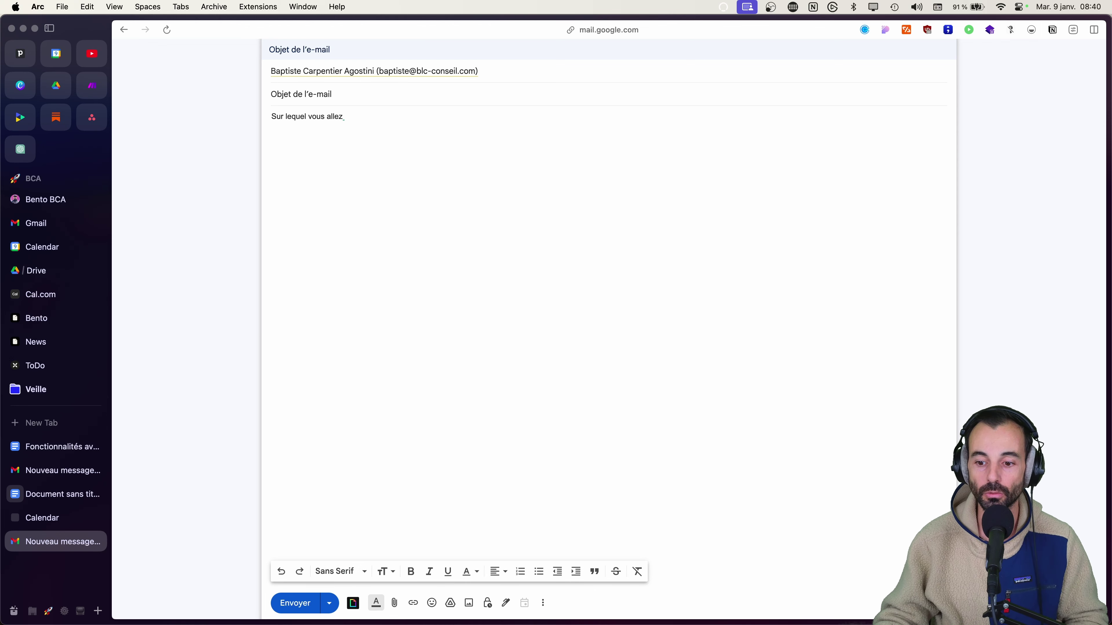
pyautogui.press('super+w')
pyautogui.click(595, 369)
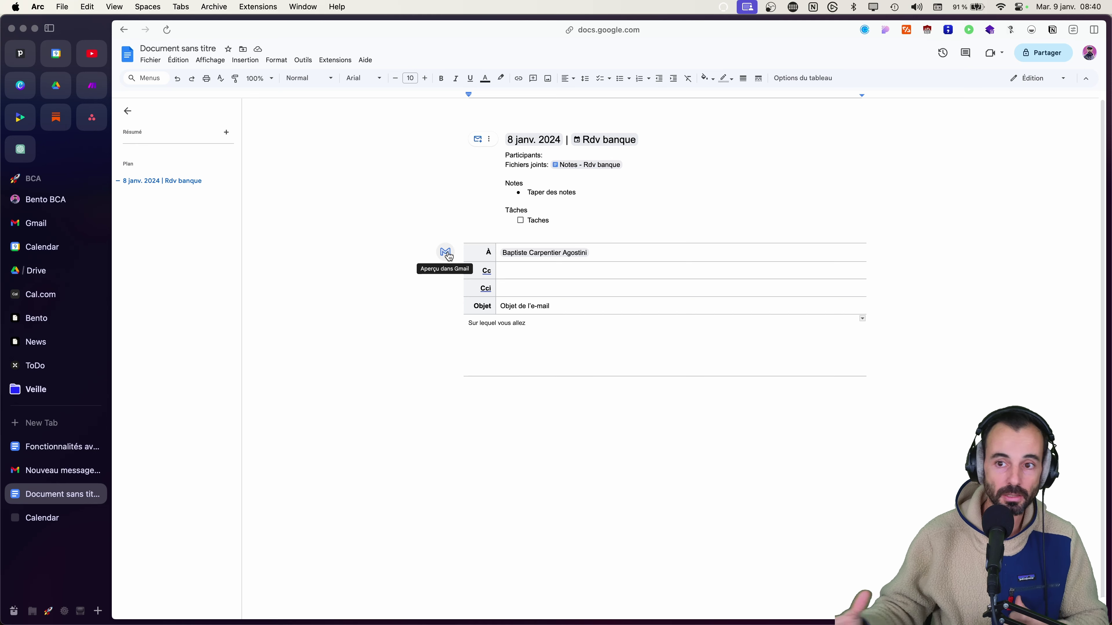
# Insert a task (Tâche) titled "Faire ceci" below the email draft and choose the third suggested contact as its assignee
pyautogui.click(532, 423)
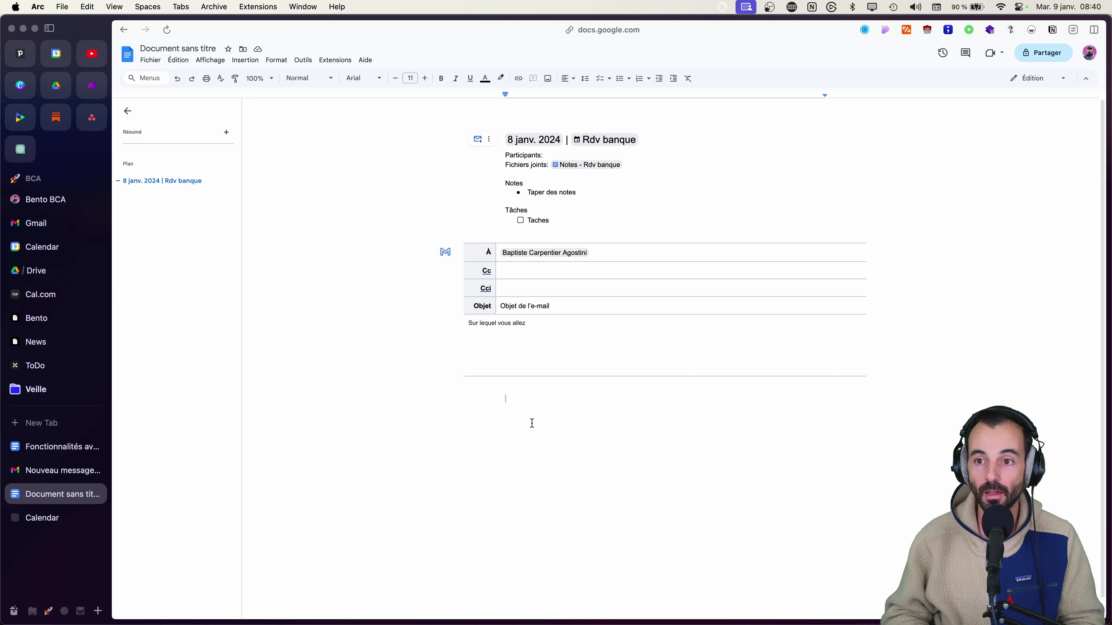
pyautogui.write('@')
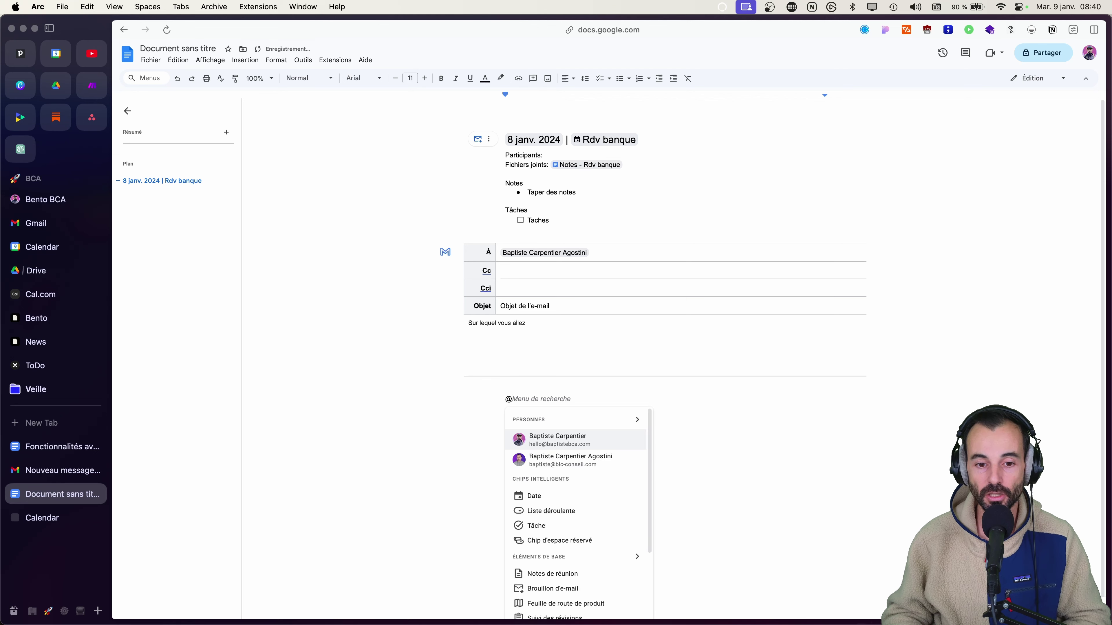
pyautogui.scroll(-3, 566, 483)
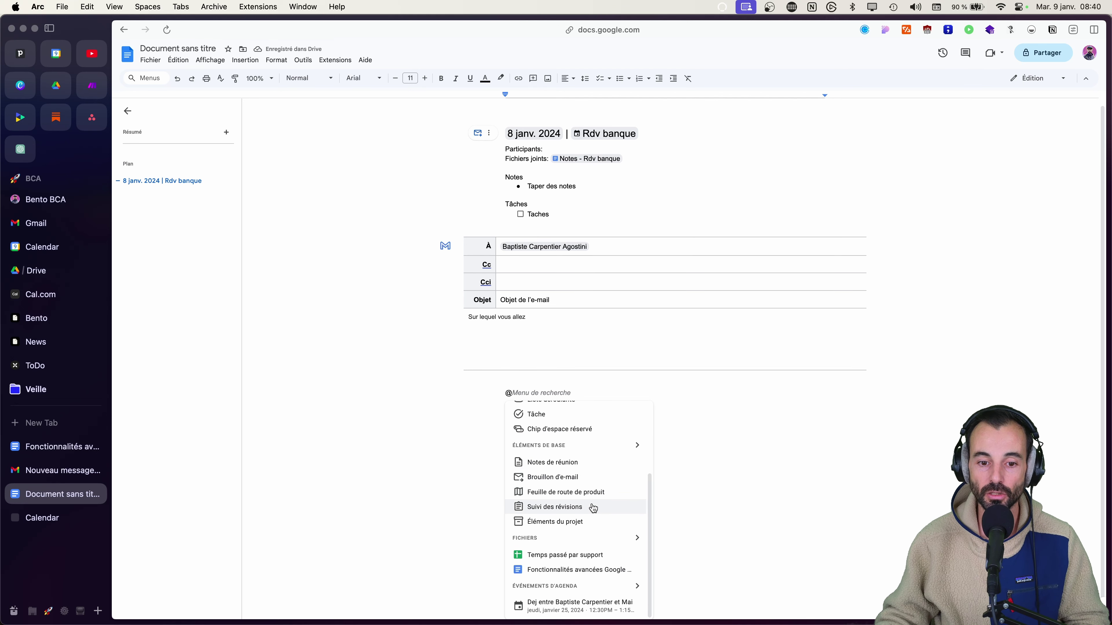
pyautogui.click(551, 418)
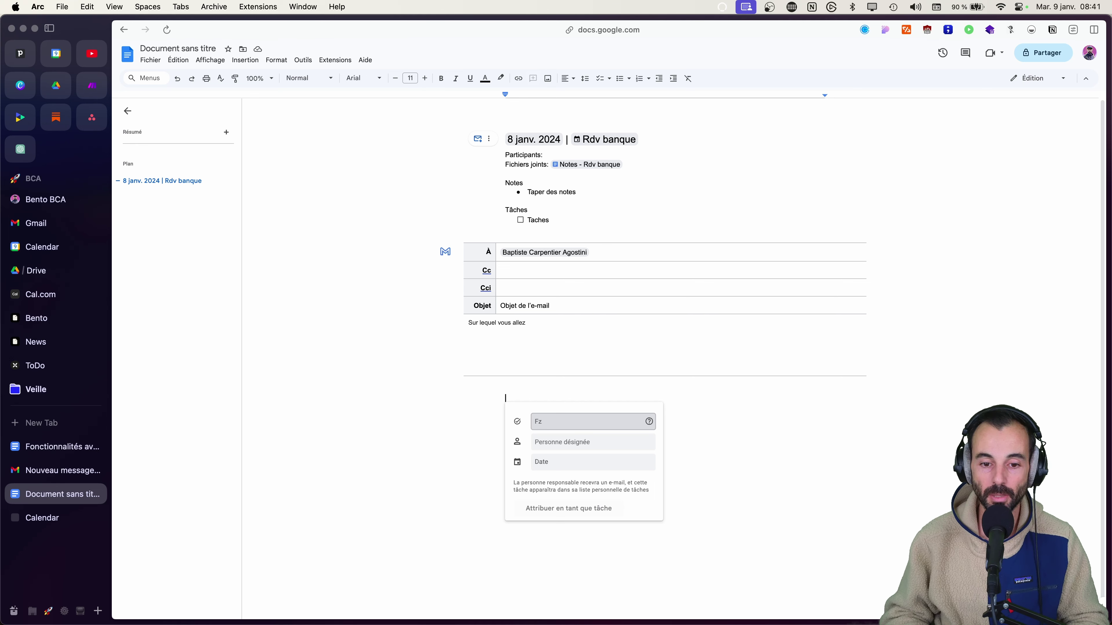
pyautogui.click(593, 442)
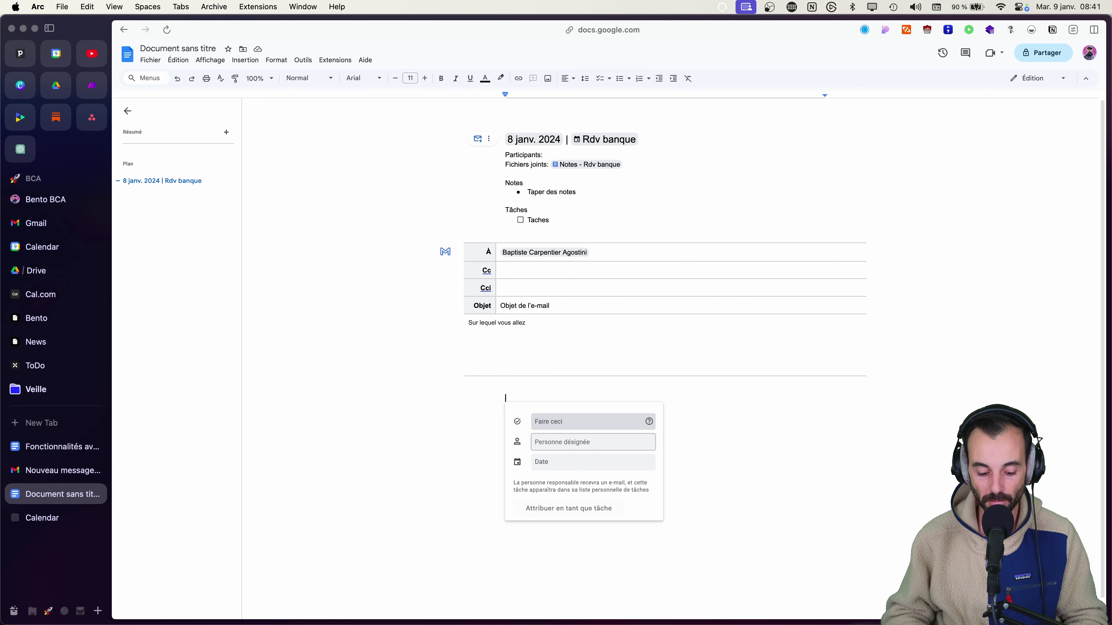
pyautogui.write('bap')
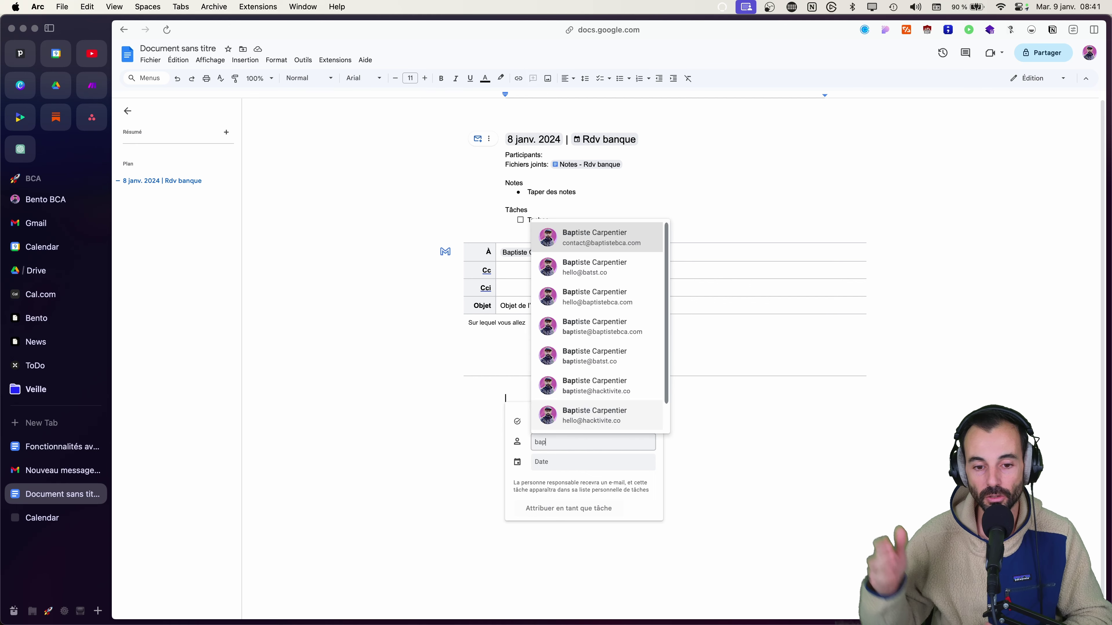
pyautogui.click(596, 294)
# Set the task's due date to 9 janvier 2024, retitle it "TEST video", and assign it
pyautogui.click(553, 463)
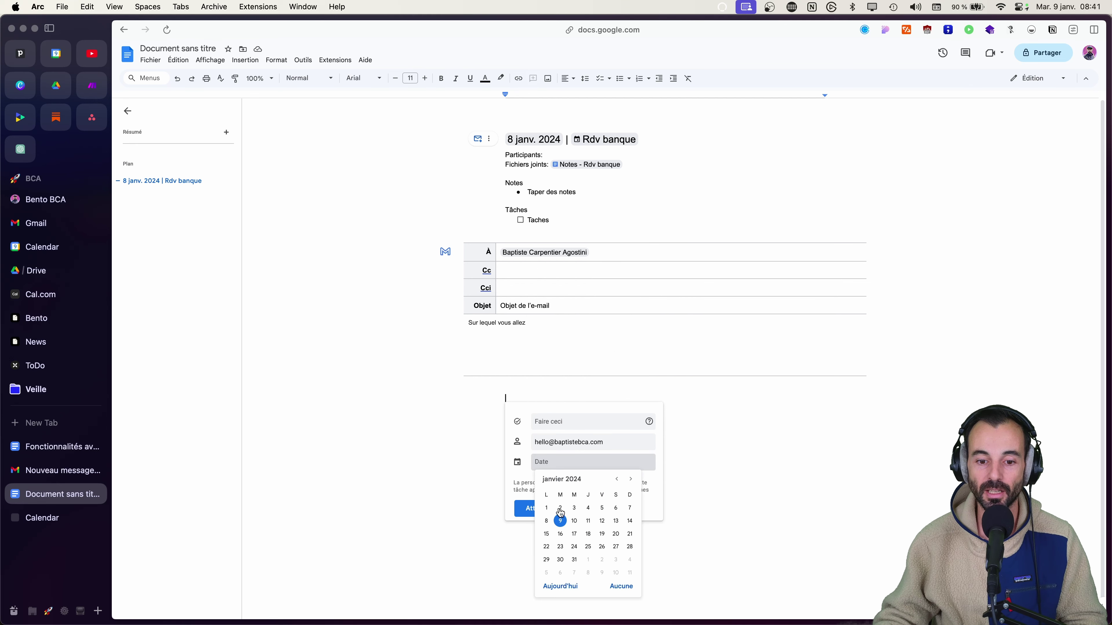
pyautogui.click(563, 524)
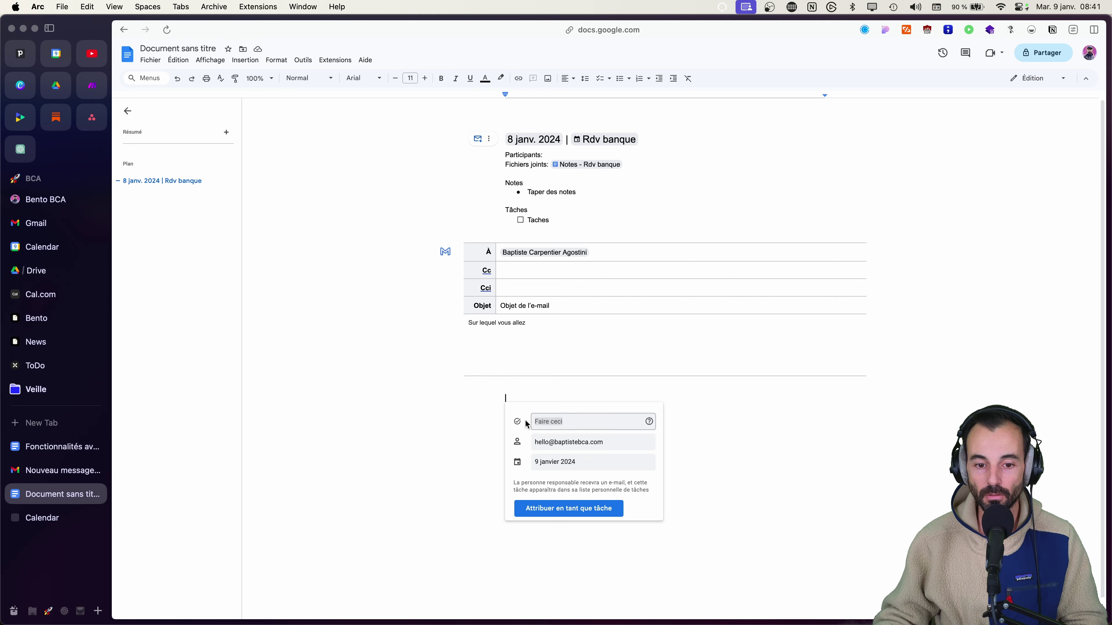
pyautogui.write('TEST video')
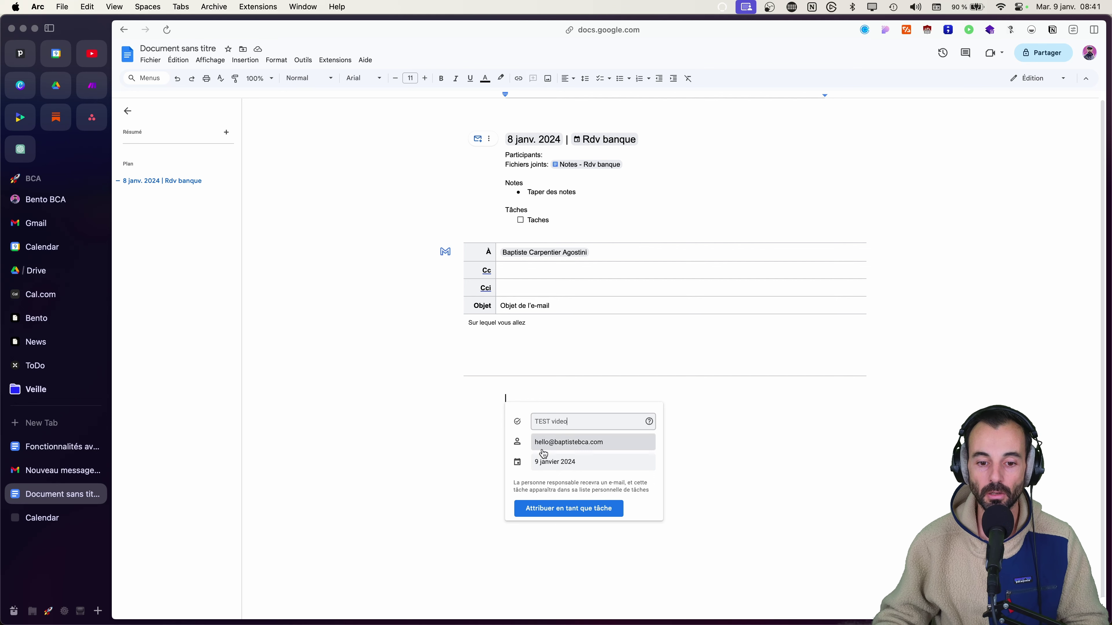
pyautogui.click(572, 510)
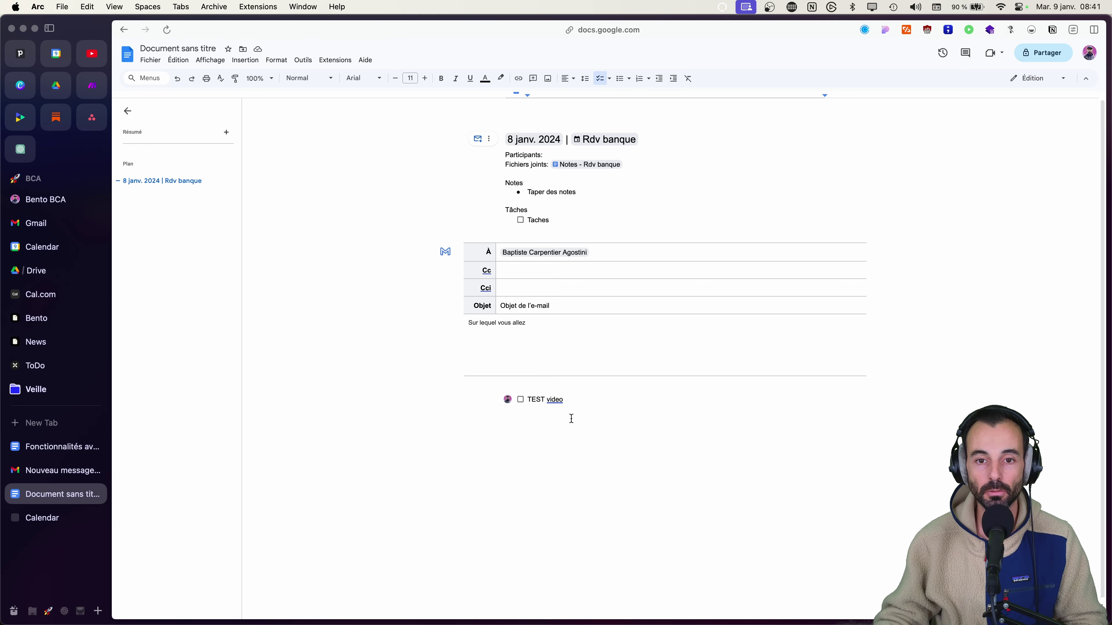
# Switch to Gmail, show the Google Tasks list, and open the document linked to the "TEST video" task
pyautogui.click(62, 224)
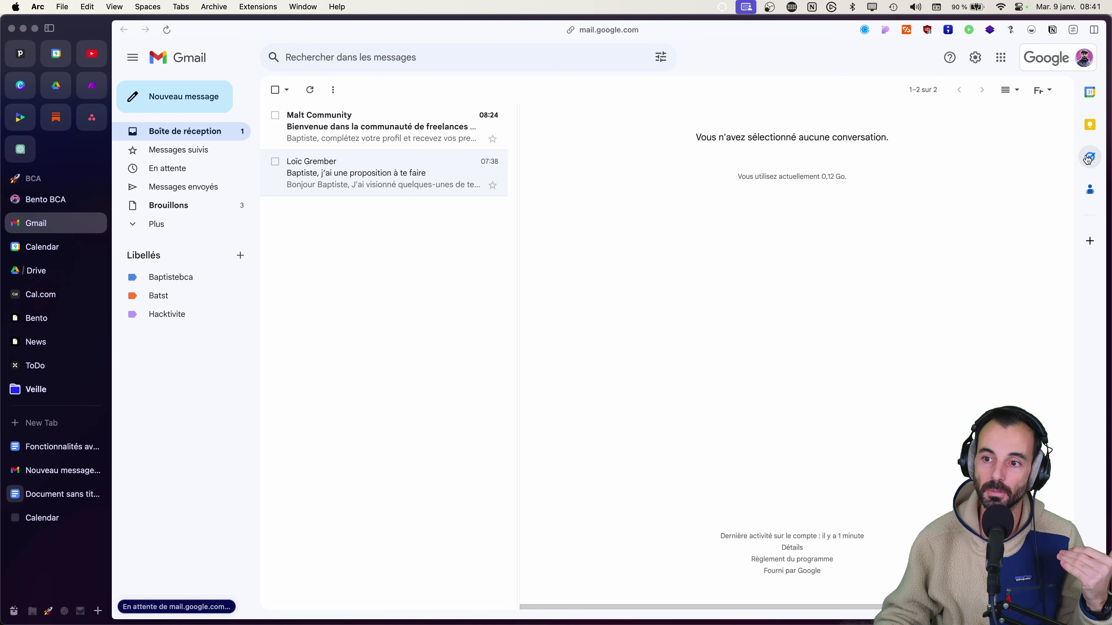
pyautogui.click(1090, 157)
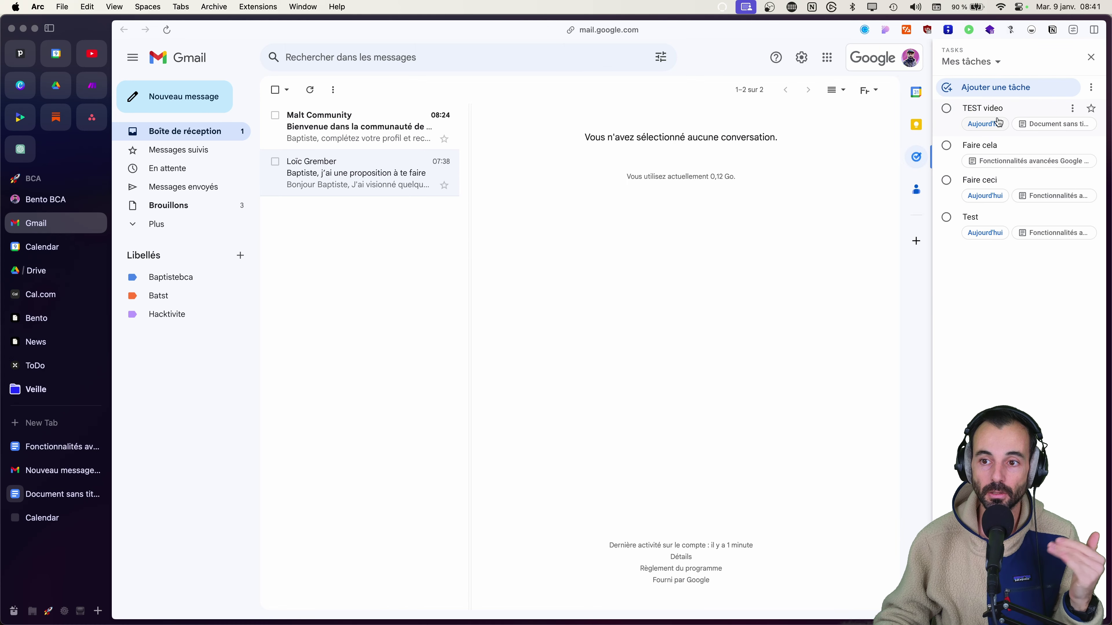
pyautogui.click(1041, 127)
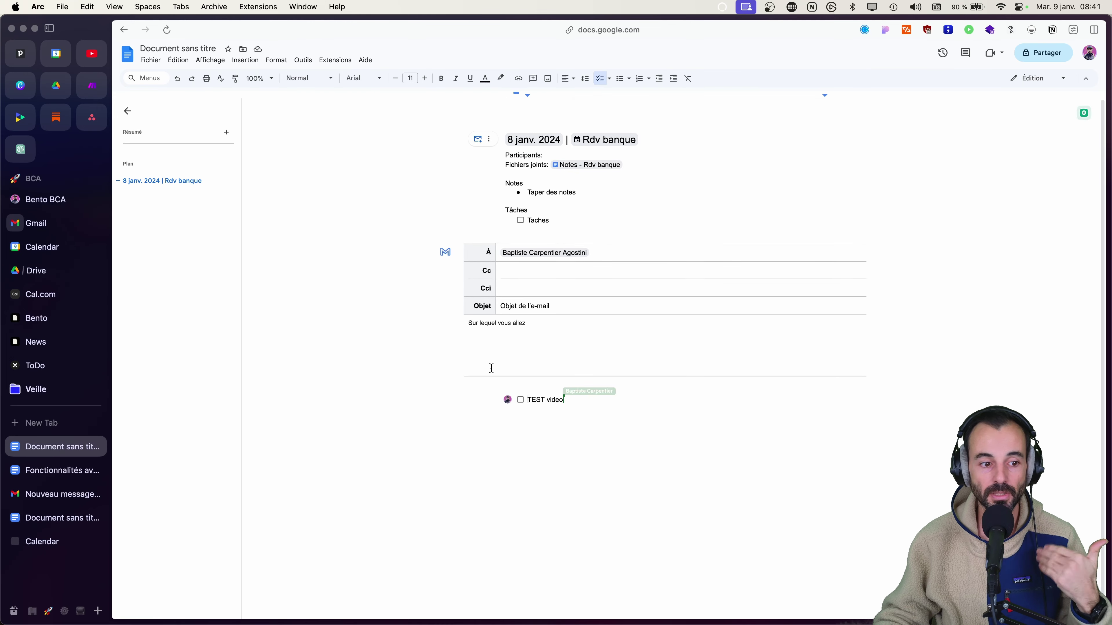
# Switch to Google Calendar, dismiss the "Rdv banque" event details, and check the tasks shown on 9 January through the Tasks calendar
pyautogui.click(48, 246)
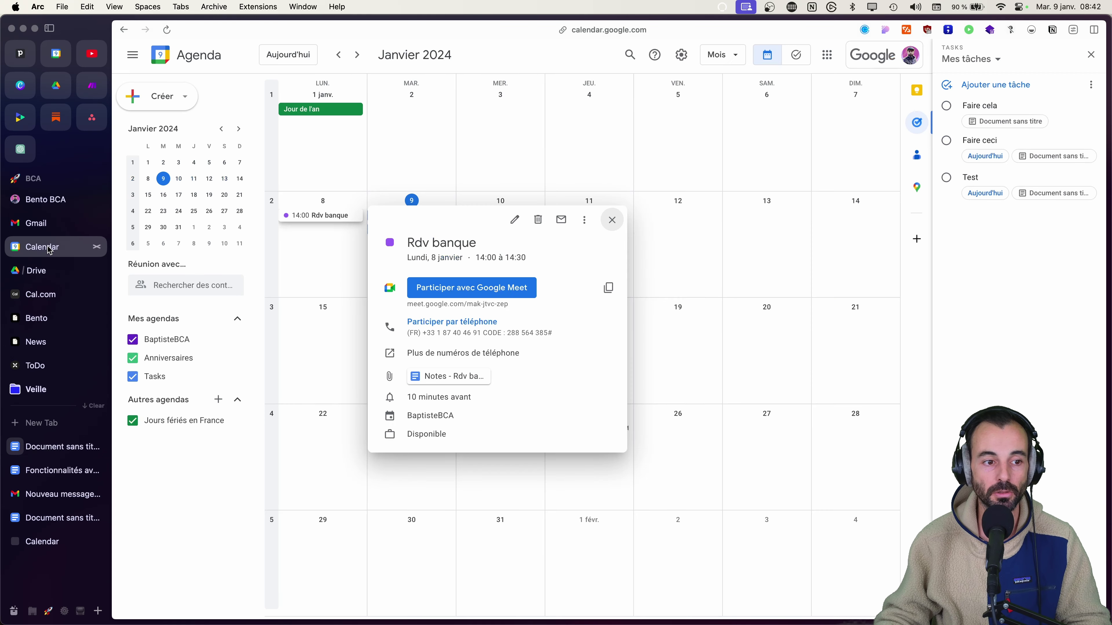
pyautogui.click(509, 167)
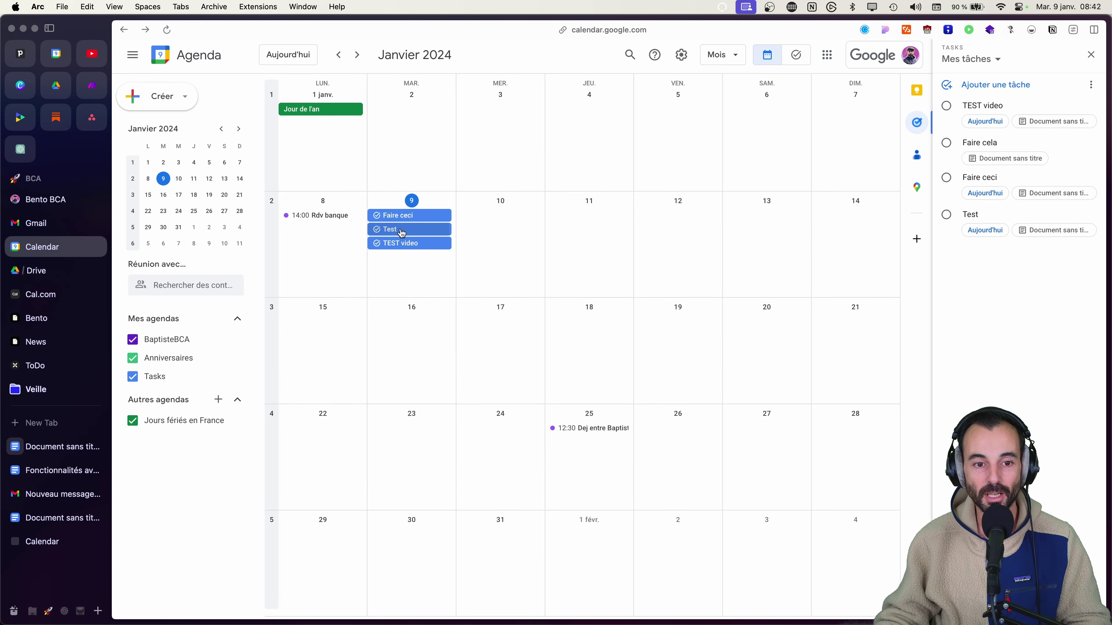
pyautogui.click(134, 377)
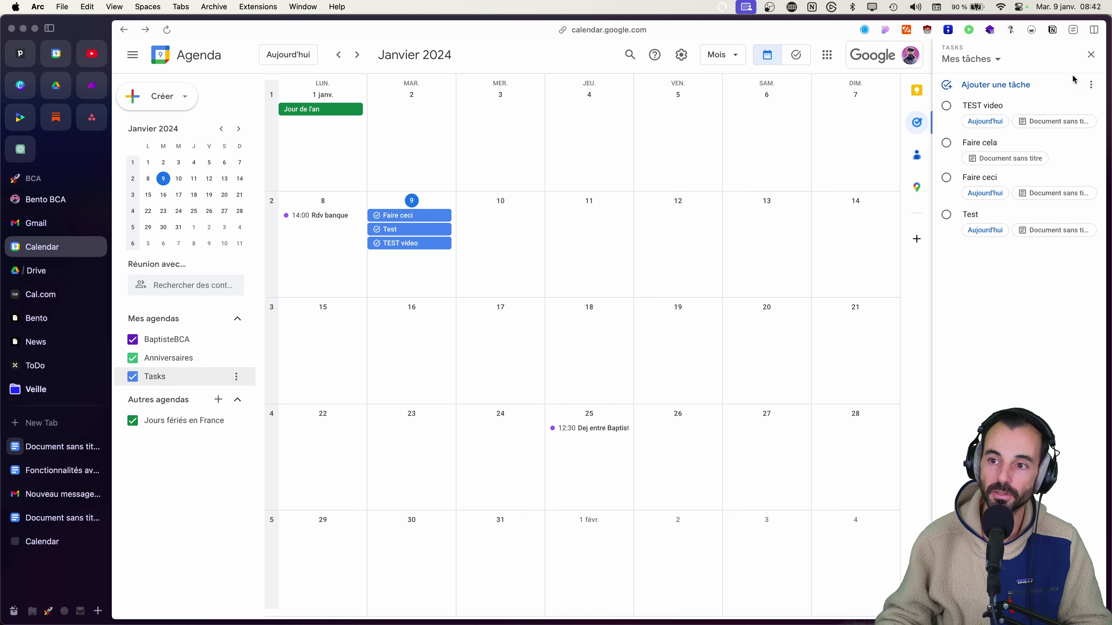
# Hide the Google Tasks list beside the January 2024 calendar
pyautogui.click(1091, 54)
pyautogui.click(1092, 122)
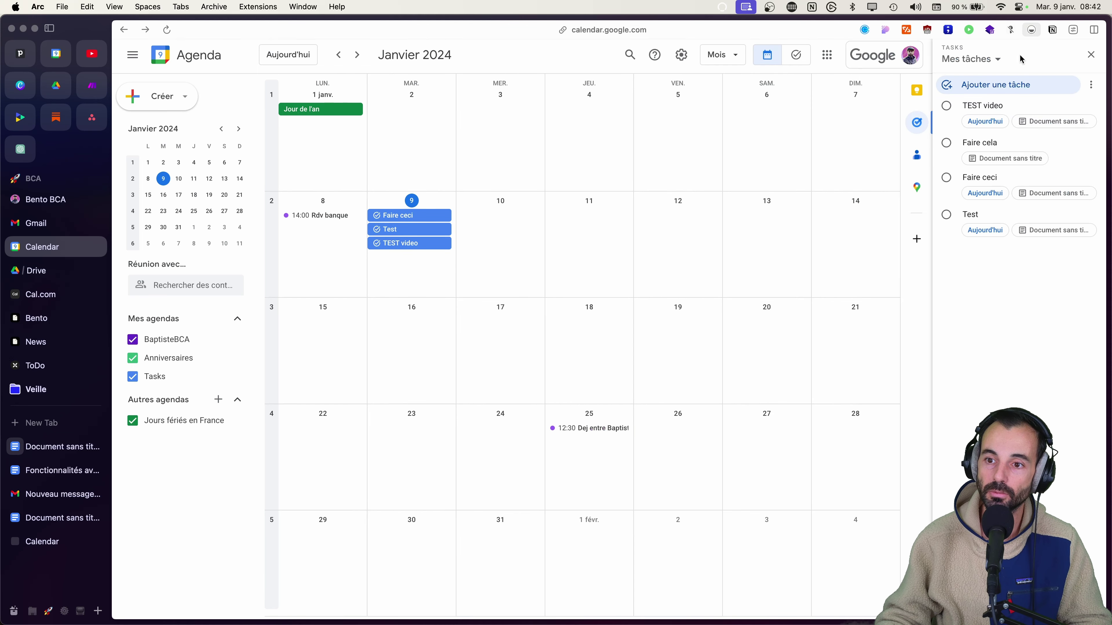
pyautogui.click(1090, 55)
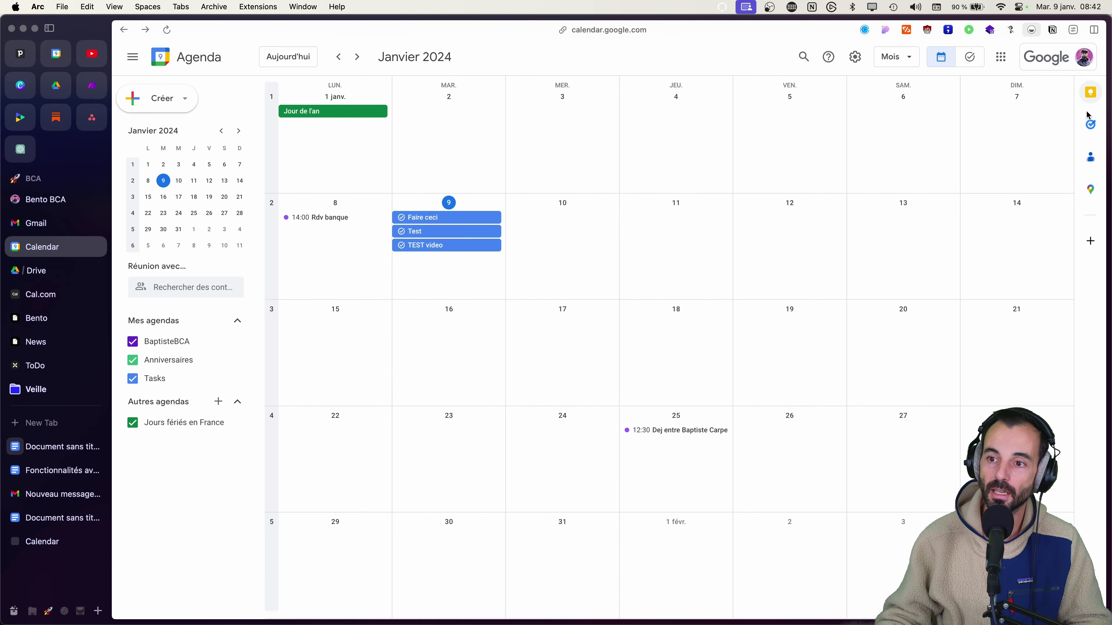